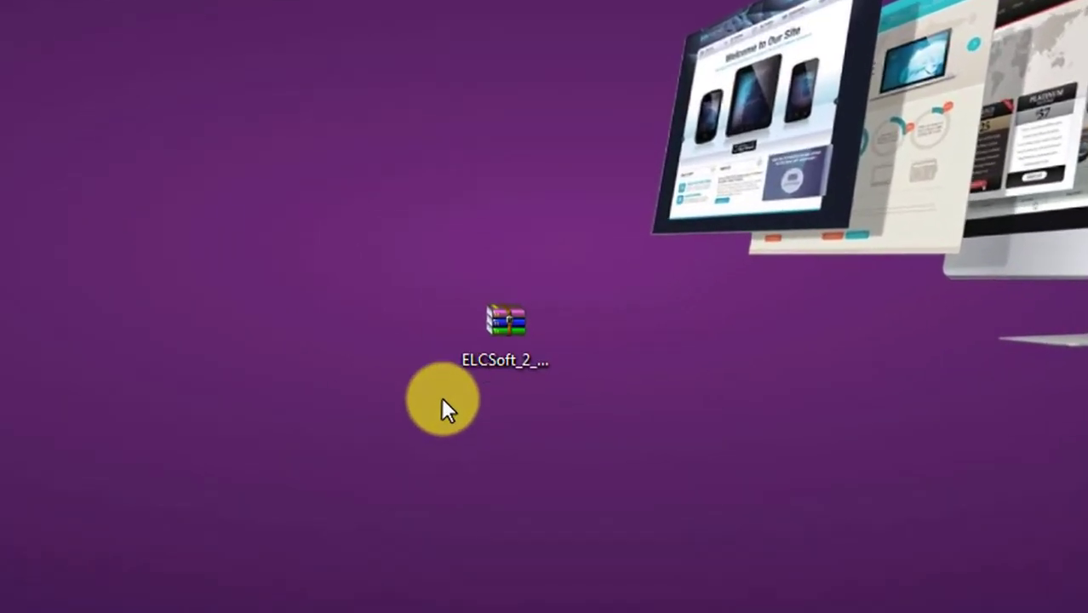
- Extract the ELCSoft_2_04_02_Setup archive directly onto the desktop
{"action": "left_click", "coordinate": [504, 316]}
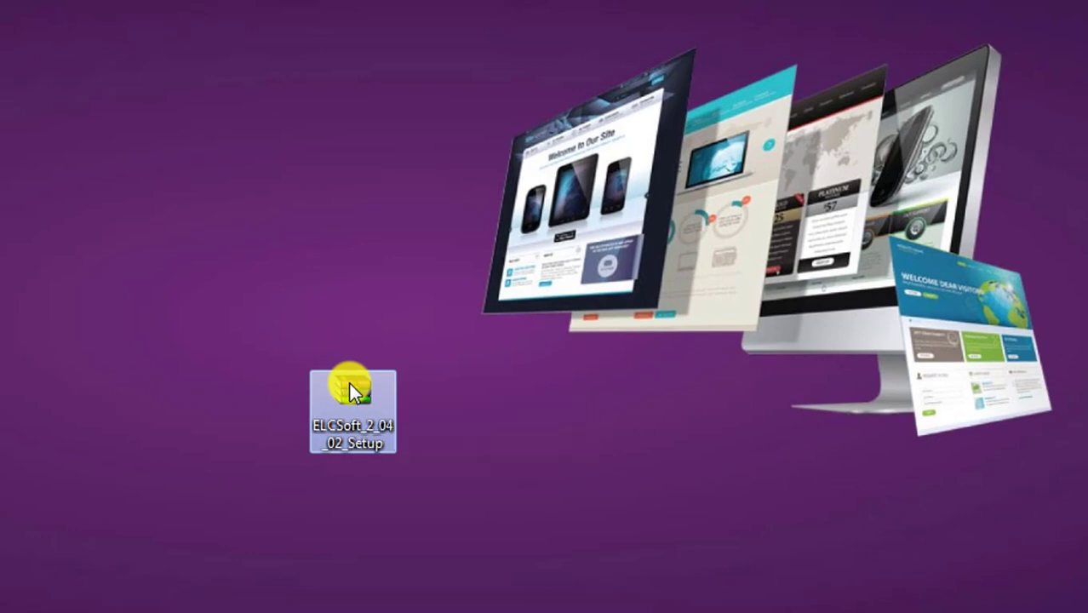
{"action": "right_click", "coordinate": [488, 290]}
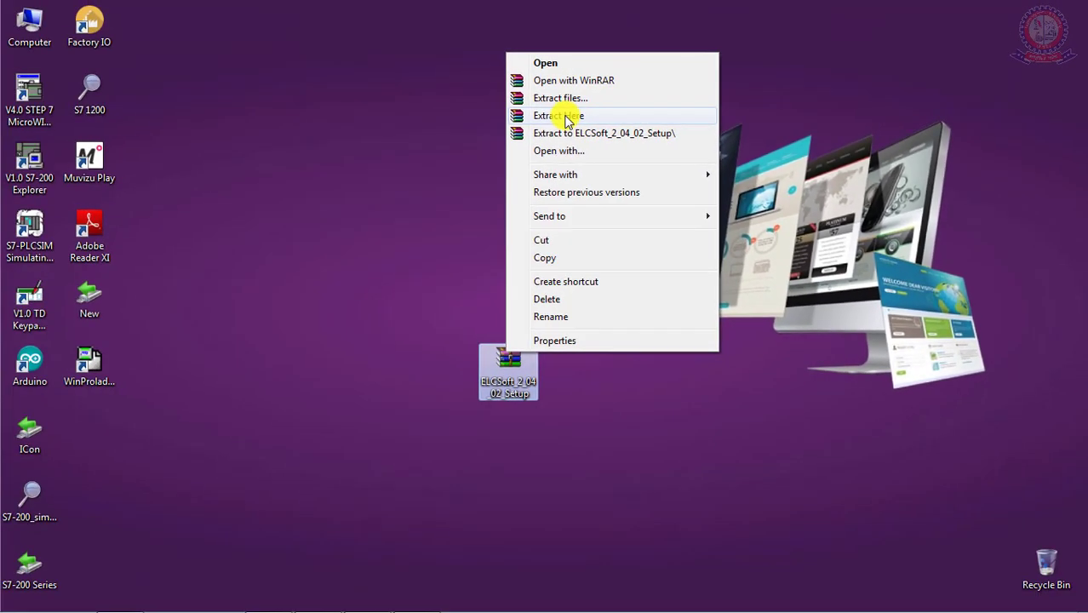
{"action": "left_click", "coordinate": [566, 117]}
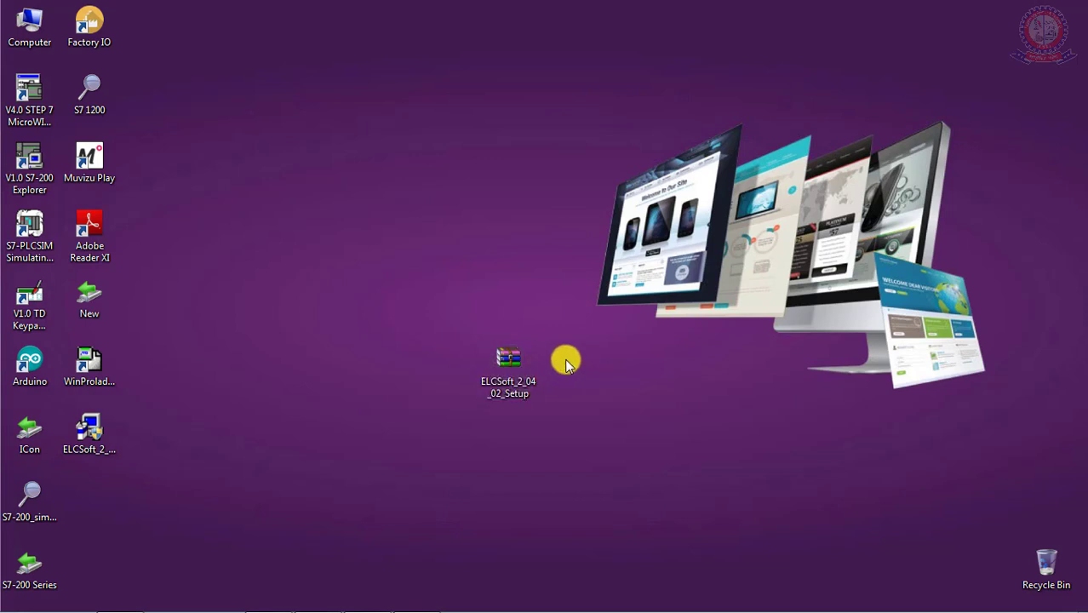
- Move the extracted ELCSoft_2_04_02_Setup installer next to its archive on the desktop
{"action": "left_click", "coordinate": [508, 379]}
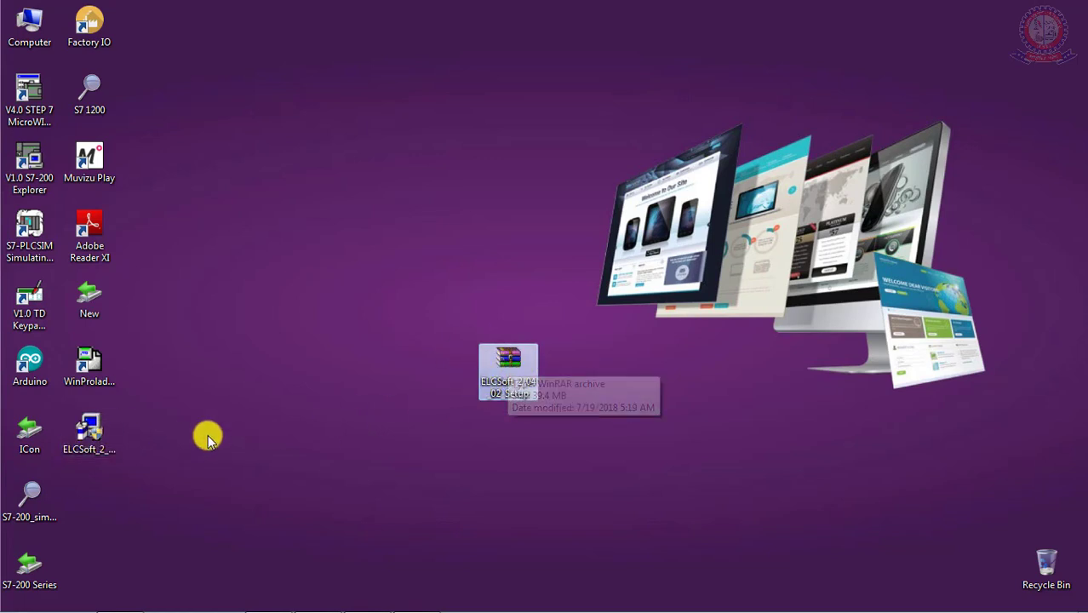
{"action": "left_click_drag", "start_coordinate": [87, 436], "coordinate": [447, 381]}
{"action": "left_click", "coordinate": [389, 497]}
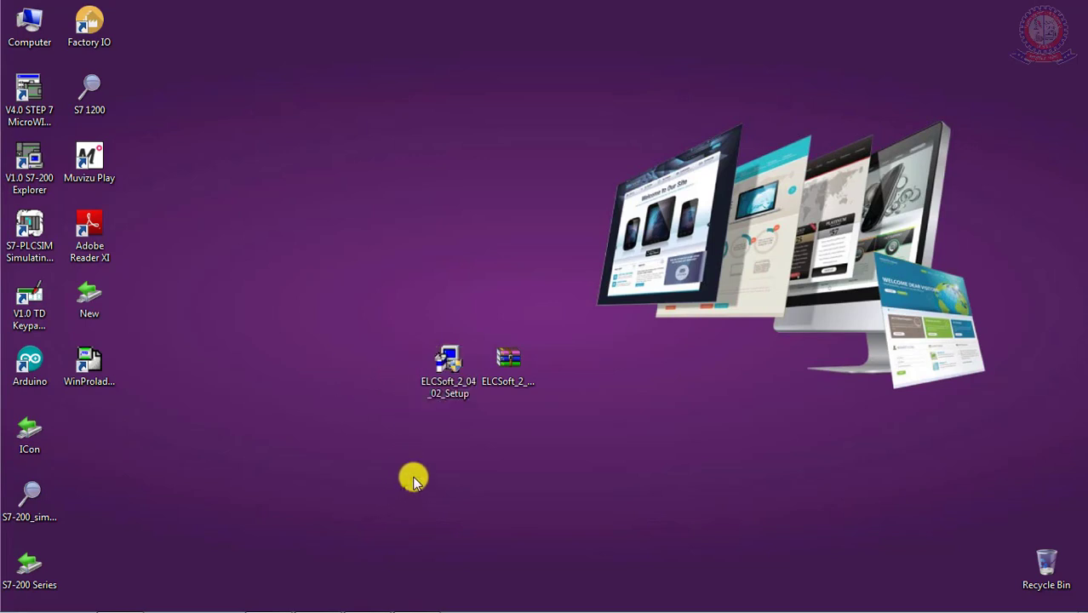
- Run the ELCSoft_2_04_02_Setup installer and continue past its welcome page
{"action": "left_click", "coordinate": [429, 374]}
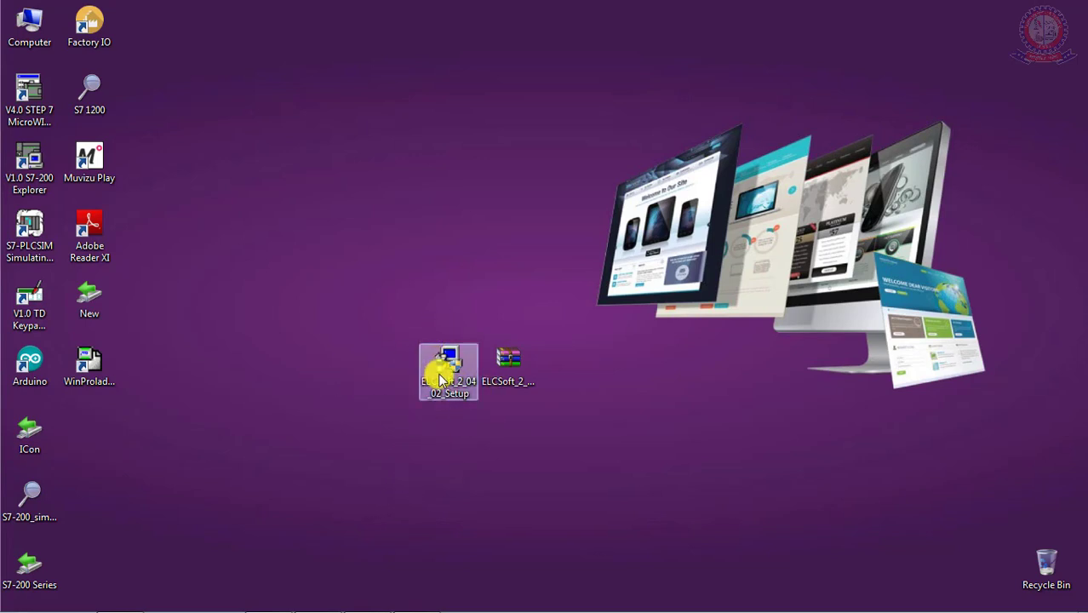
{"action": "left_click", "coordinate": [433, 430]}
{"action": "left_click", "coordinate": [440, 365]}
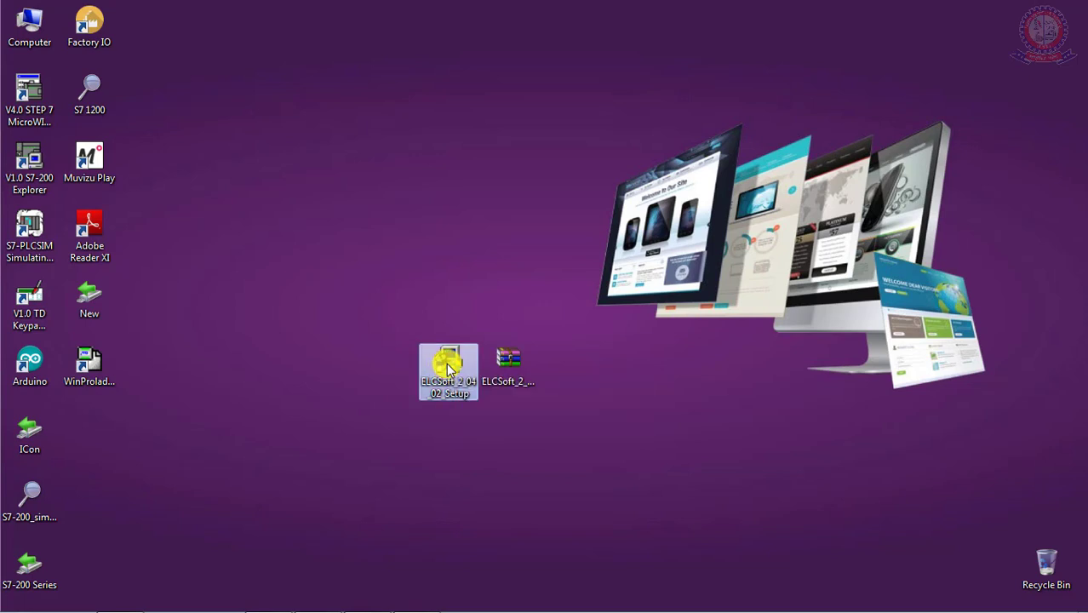
{"action": "double_click", "coordinate": [449, 368]}
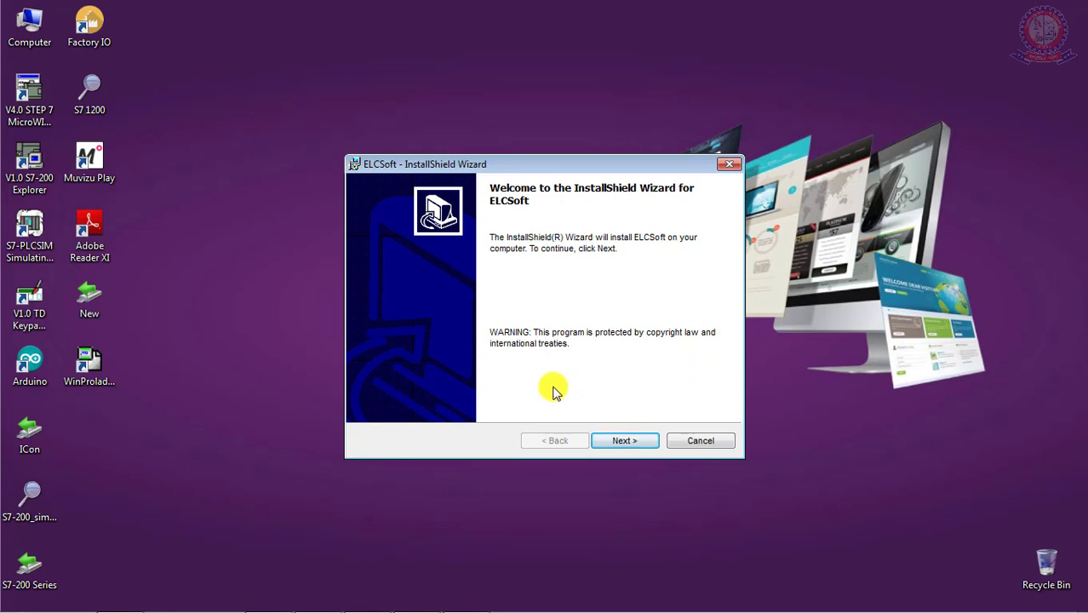
{"action": "left_click", "coordinate": [624, 442]}
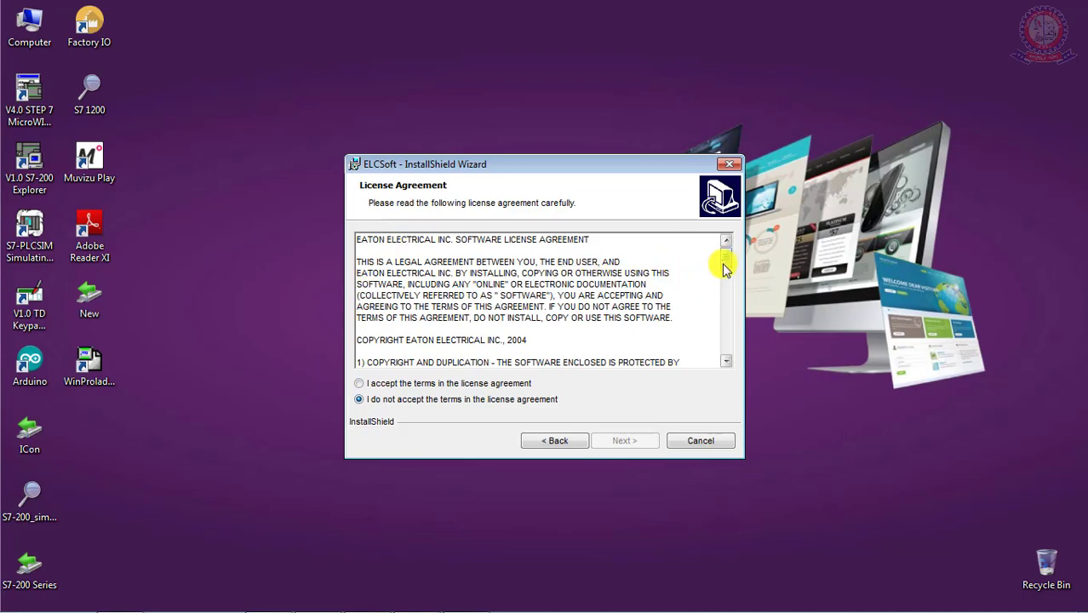
- Look over the Eaton software license agreement, accept its terms and continue
{"action": "mouse_move", "coordinate": [724, 268]}
{"action": "left_mouse_down"}
{"action": "mouse_move", "coordinate": [716, 360]}
{"action": "mouse_move", "coordinate": [730, 269]}
{"action": "mouse_move", "coordinate": [721, 257]}
{"action": "left_mouse_up"}
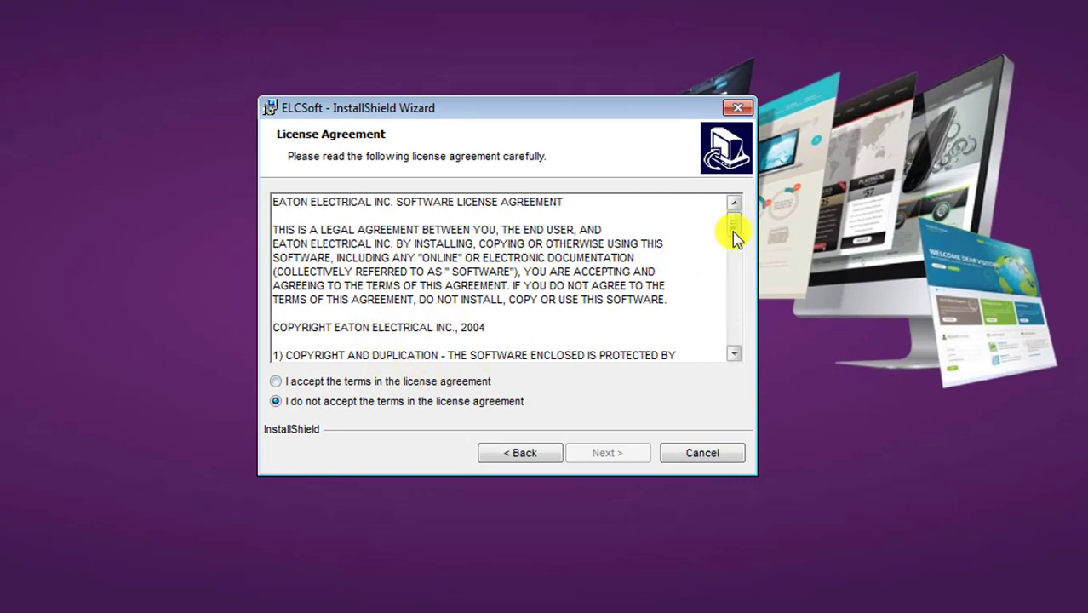
{"action": "left_click_drag", "start_coordinate": [737, 237], "coordinate": [663, 275]}
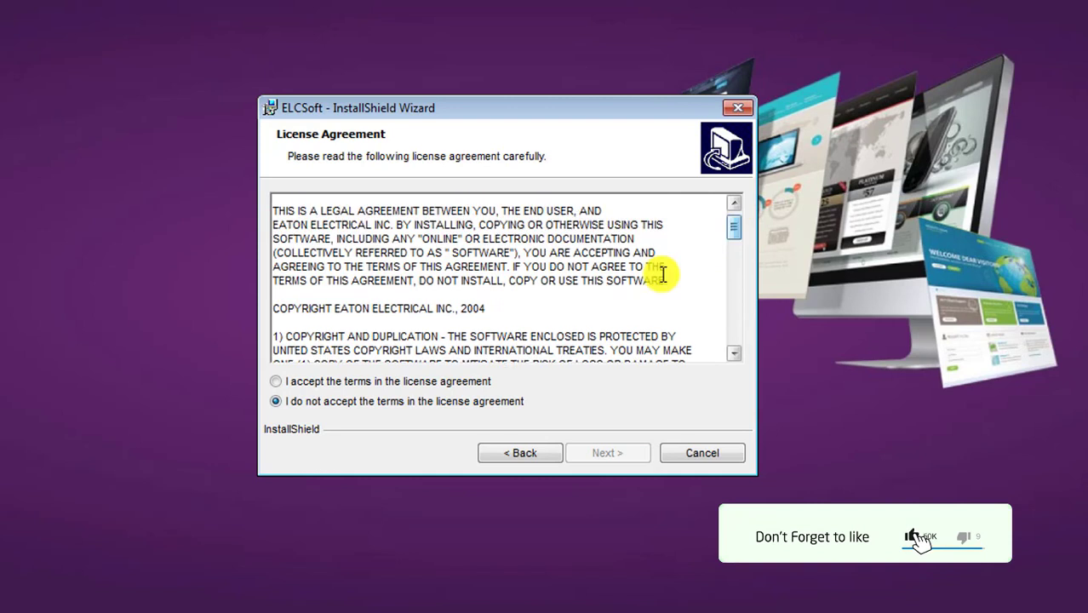
{"action": "left_click", "coordinate": [277, 383]}
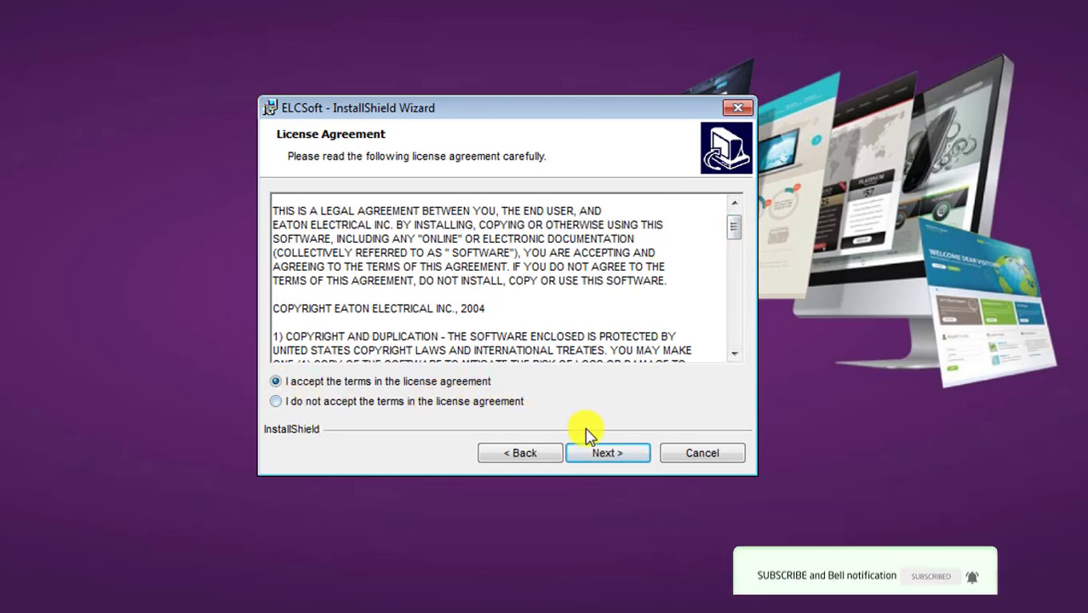
{"action": "left_click", "coordinate": [601, 464]}
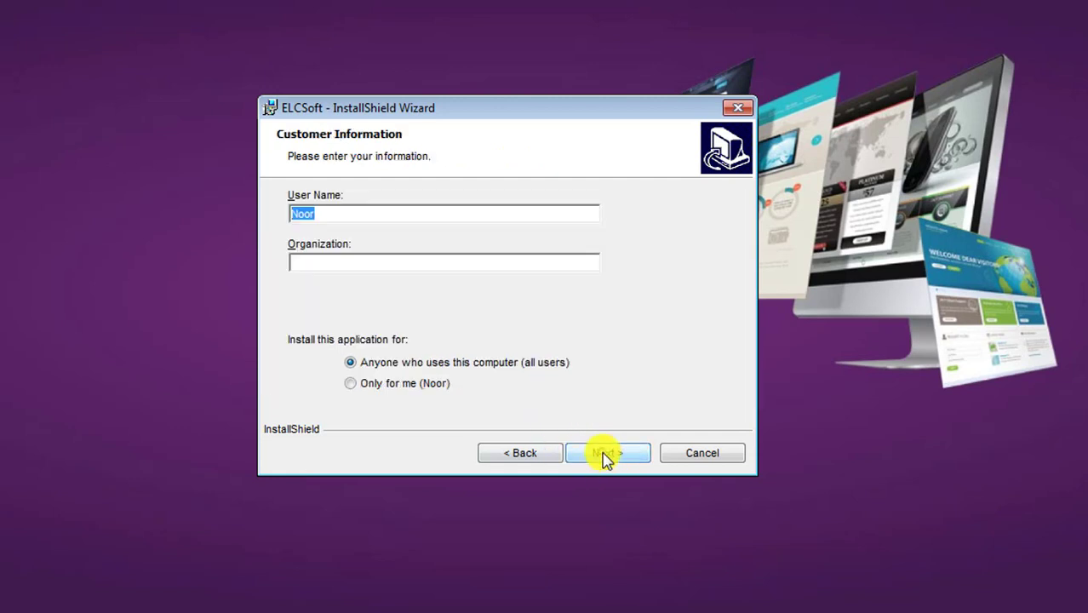
- Enter EST as the organization, keep the installation for all users of this computer, and continue
{"action": "left_click", "coordinate": [326, 213]}
{"action": "double_click", "coordinate": [388, 211]}
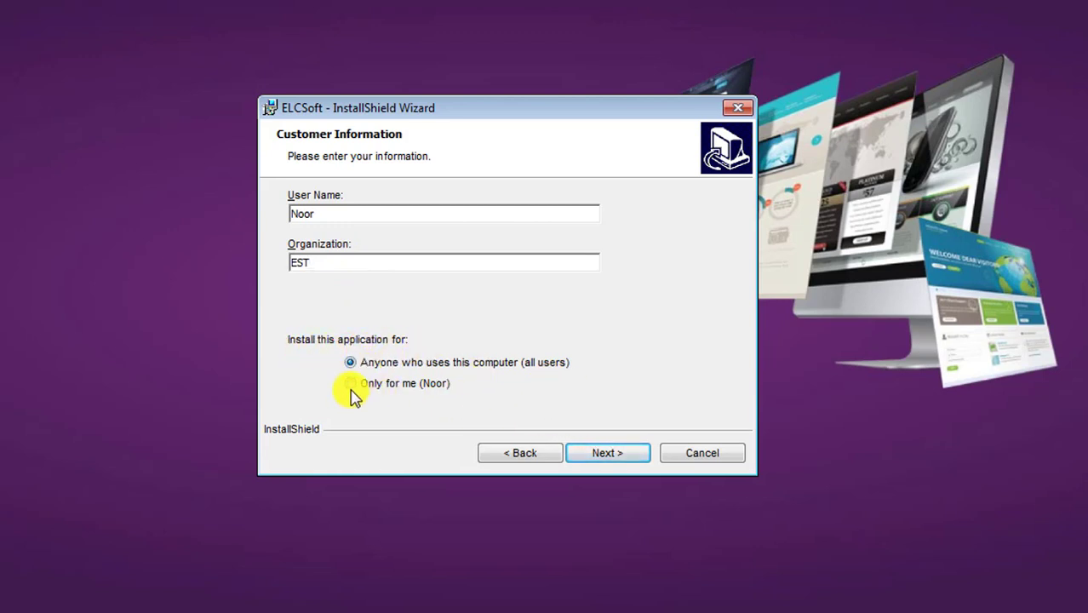
{"action": "left_click", "coordinate": [613, 452]}
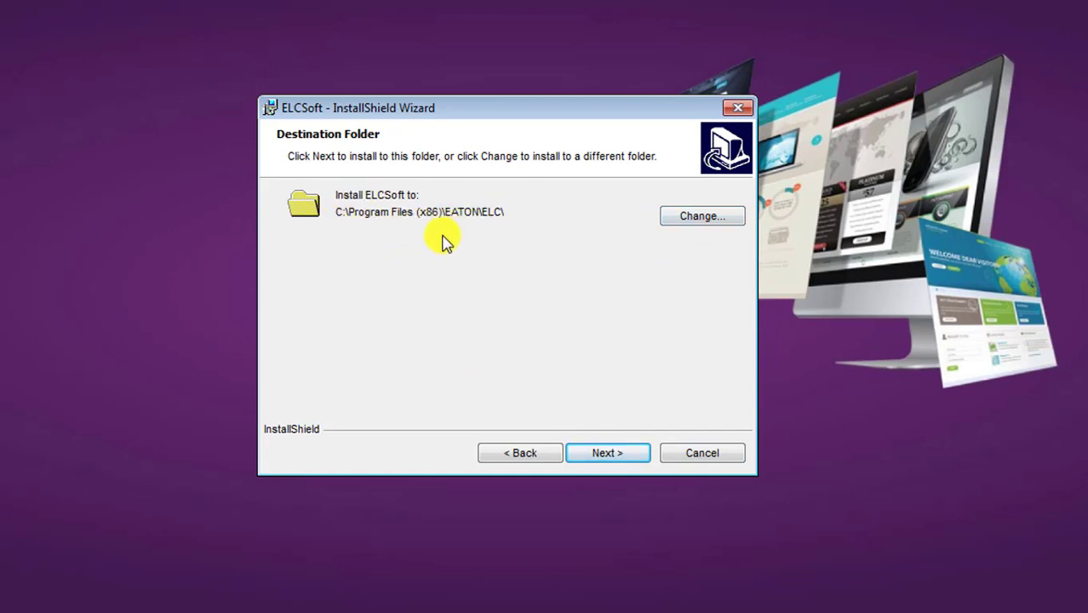
- Install ELCSoft to the default folder C:\Program Files (x86)\EATON\ELC\ and finish the wizard
{"action": "left_click", "coordinate": [619, 454]}
{"action": "left_click", "coordinate": [619, 455]}
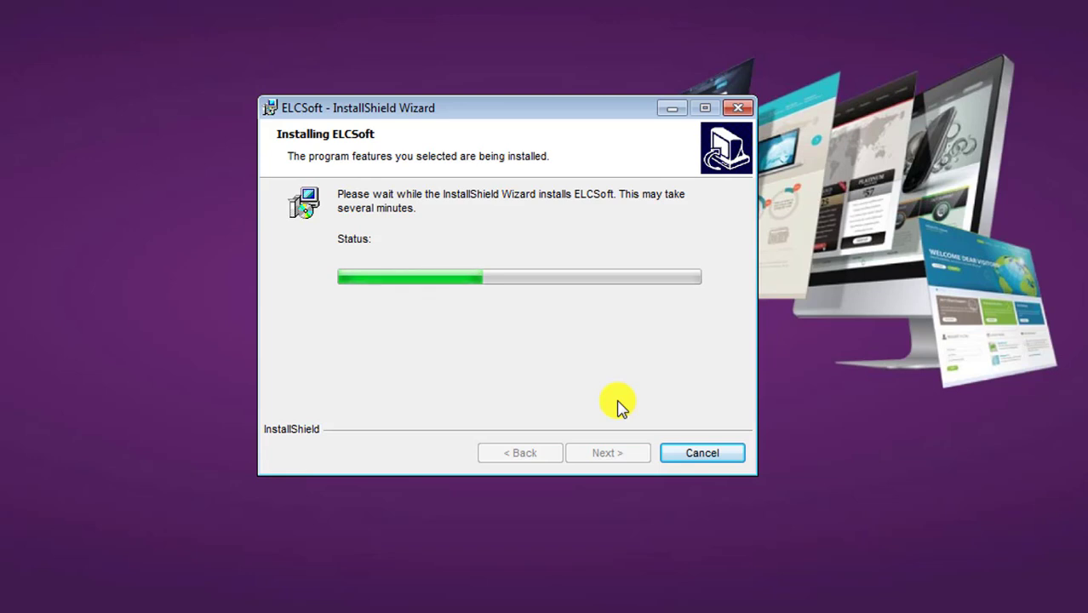
{"action": "left_click_drag", "start_coordinate": [477, 111], "coordinate": [519, 109]}
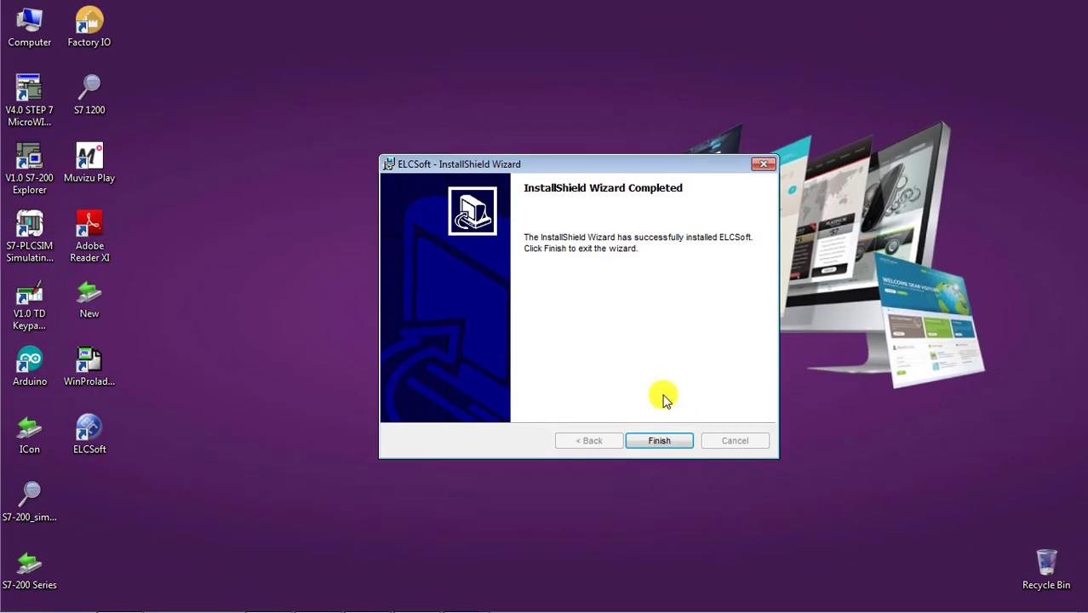
{"action": "left_click", "coordinate": [661, 447]}
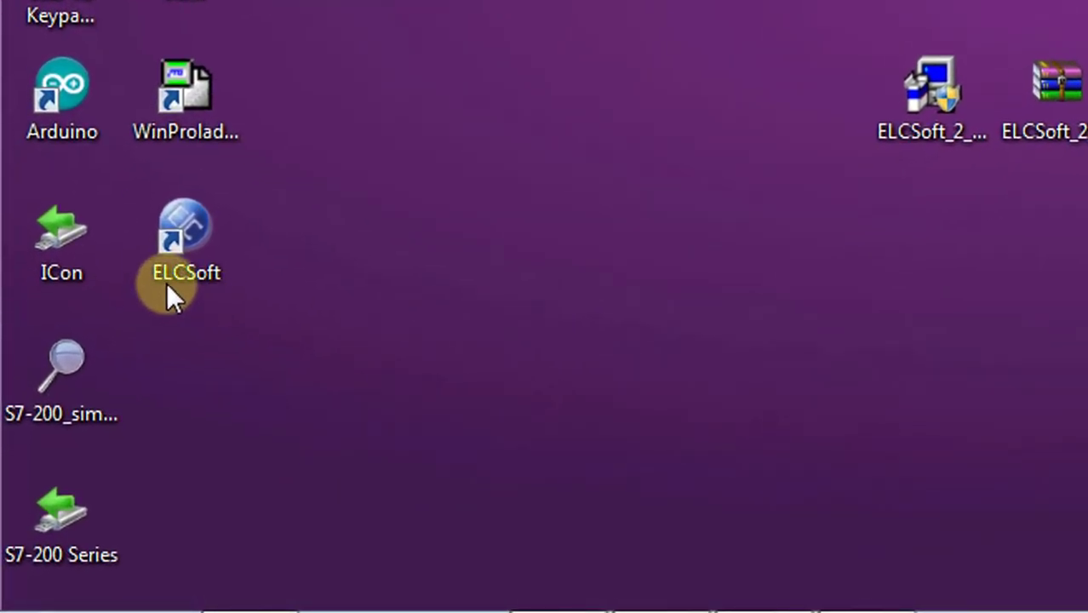
- Launch ELCSoft from its new desktop shortcut
{"action": "left_click", "coordinate": [166, 282]}
{"action": "double_click", "coordinate": [167, 280]}
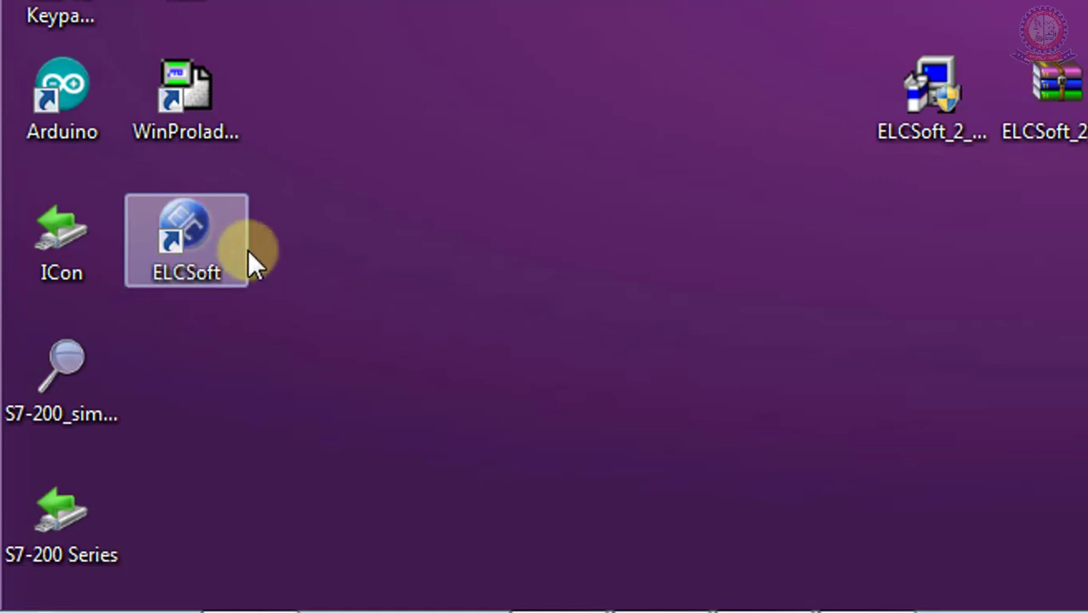
{"action": "left_click", "coordinate": [209, 227]}
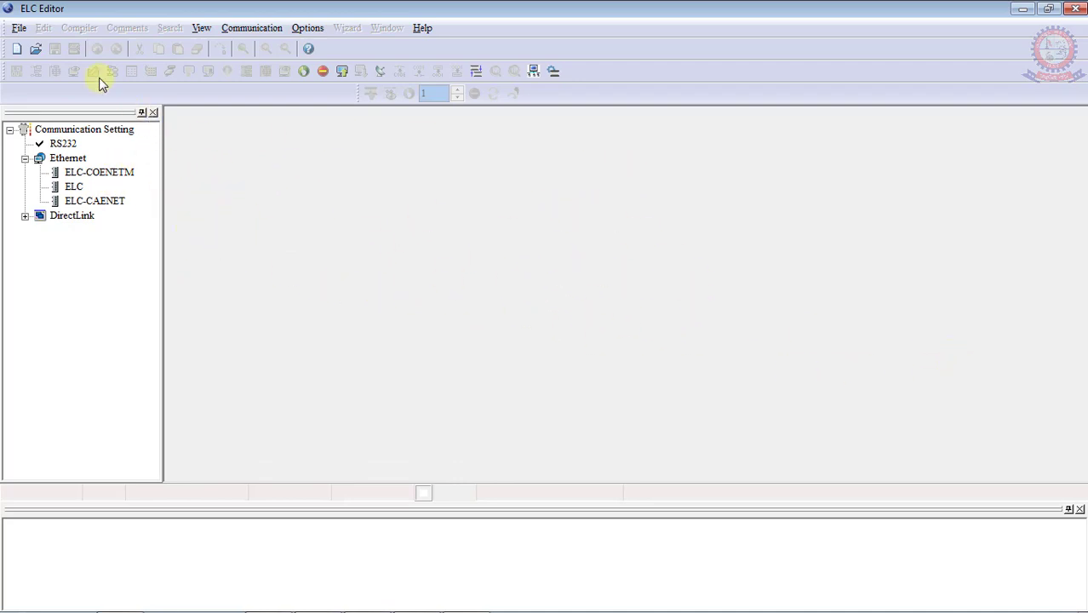
{"action": "left_click", "coordinate": [19, 27]}
{"action": "left_click", "coordinate": [19, 27]}
{"action": "left_click", "coordinate": [201, 27]}
{"action": "mouse_move", "coordinate": [304, 31]}
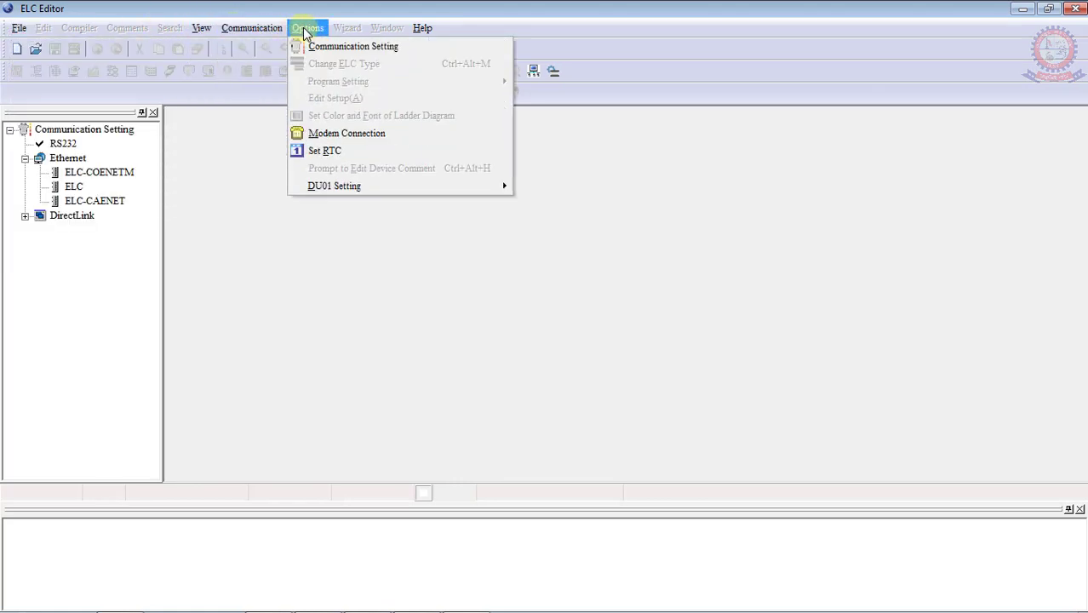
- Start a new project and give it the program title Class 01
{"action": "left_click", "coordinate": [19, 28]}
{"action": "left_click", "coordinate": [15, 29]}
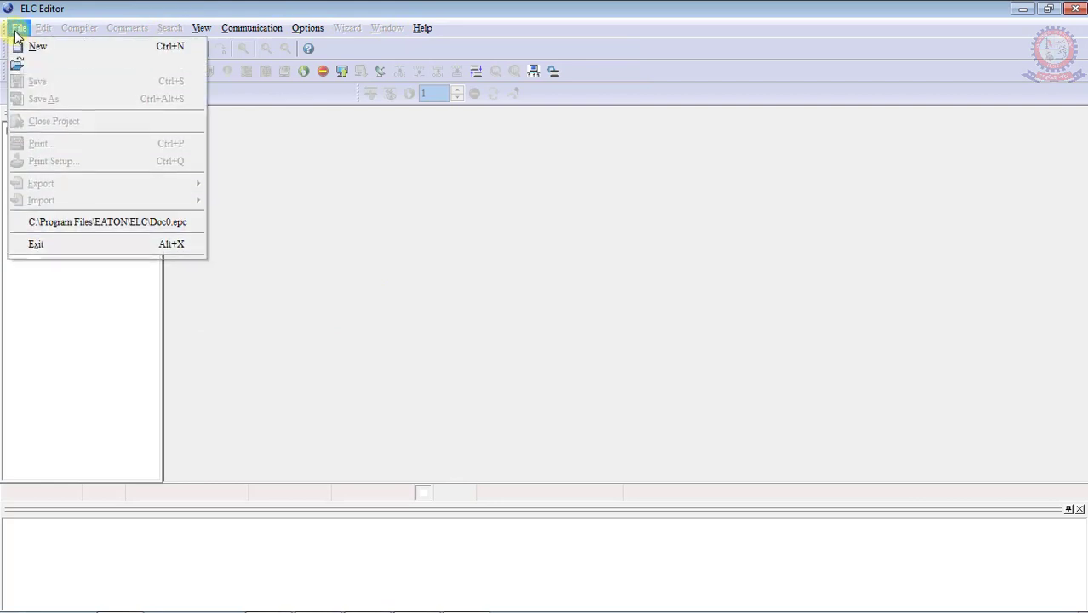
{"action": "left_click", "coordinate": [17, 46]}
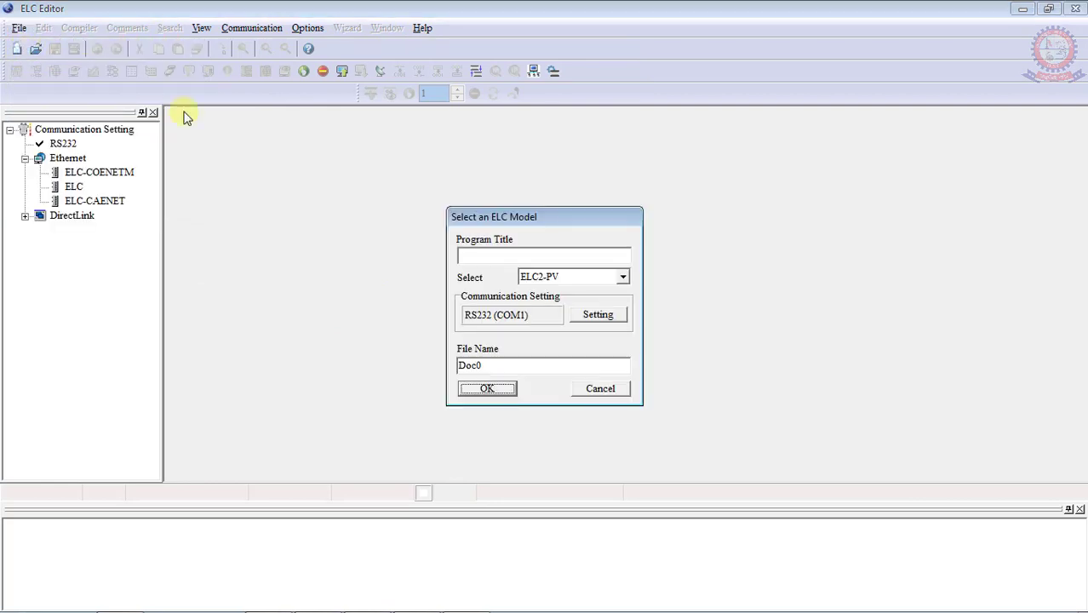
{"action": "left_click", "coordinate": [486, 259]}
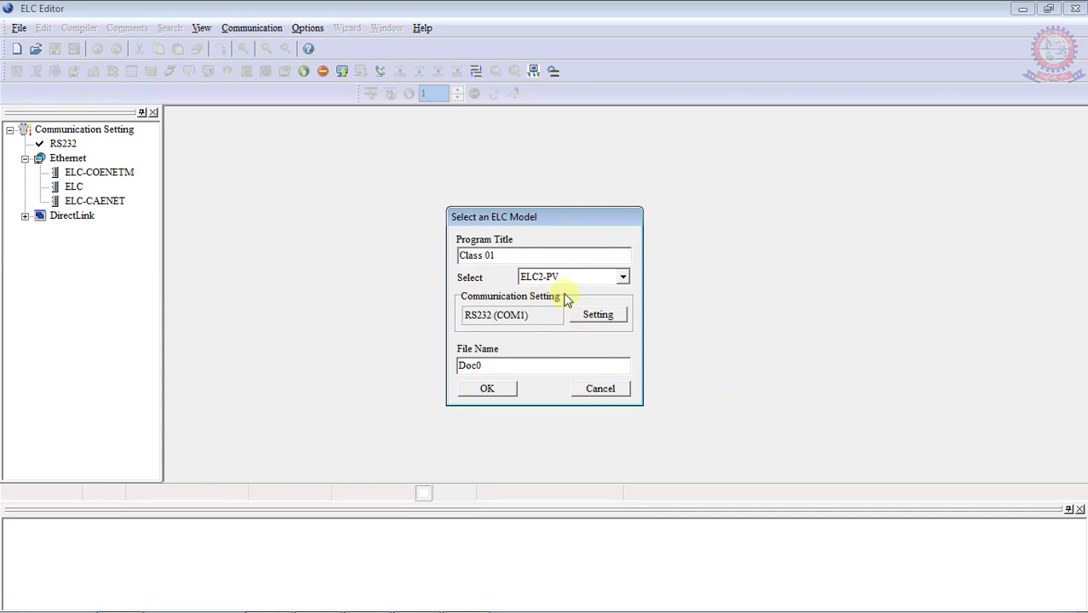
- Choose ELC-PV as the controller model for the new project
{"action": "left_click", "coordinate": [622, 278]}
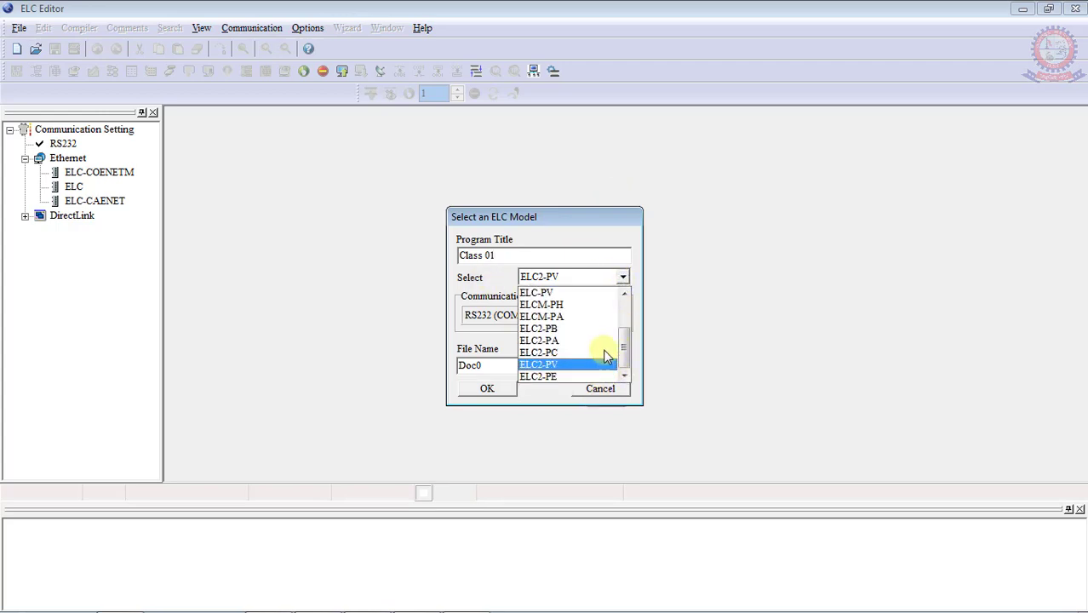
{"action": "scroll", "coordinate": [623, 322], "scroll_direction": "up", "scroll_amount": 2}
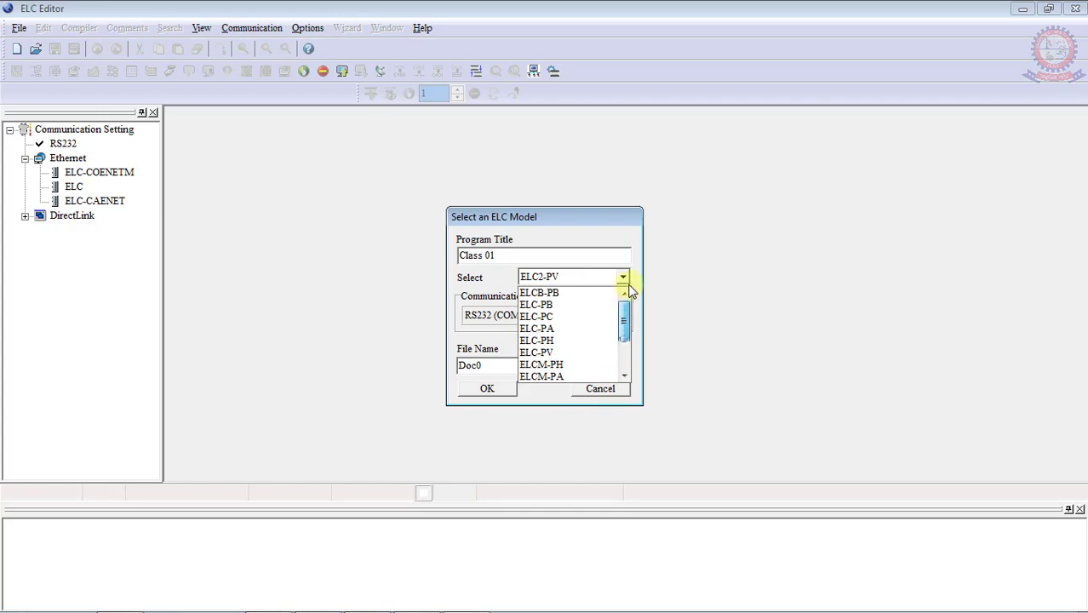
{"action": "mouse_move", "coordinate": [633, 323]}
{"action": "left_mouse_down"}
{"action": "mouse_move", "coordinate": [622, 367]}
{"action": "mouse_move", "coordinate": [624, 316]}
{"action": "left_mouse_up"}
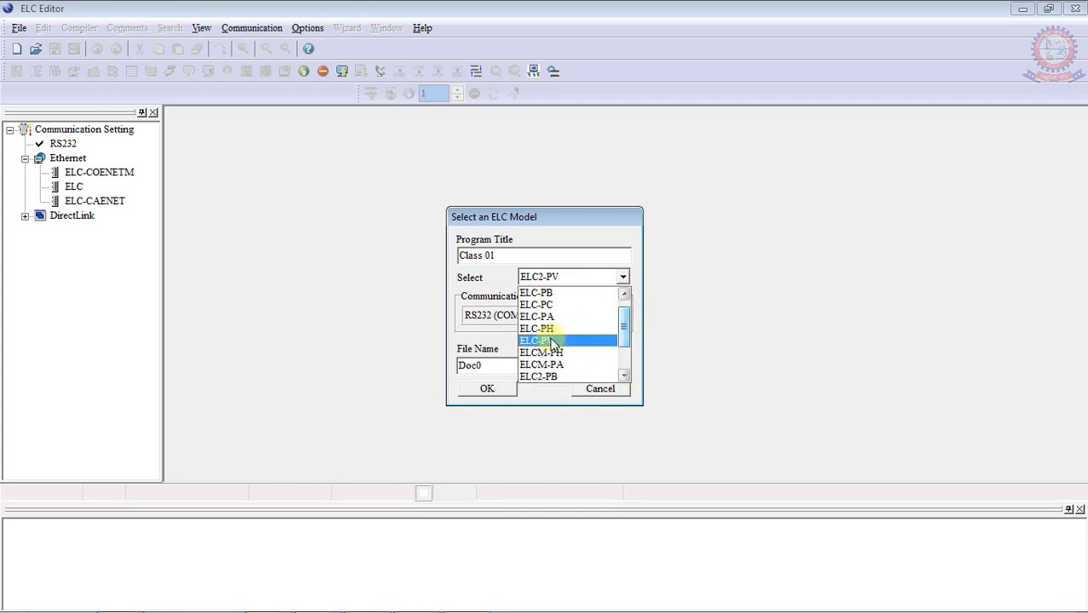
{"action": "left_click", "coordinate": [552, 342]}
- Accept the default RS232 communication settings on COM1 and create the project with the file name Doc0
{"action": "left_click", "coordinate": [596, 317]}
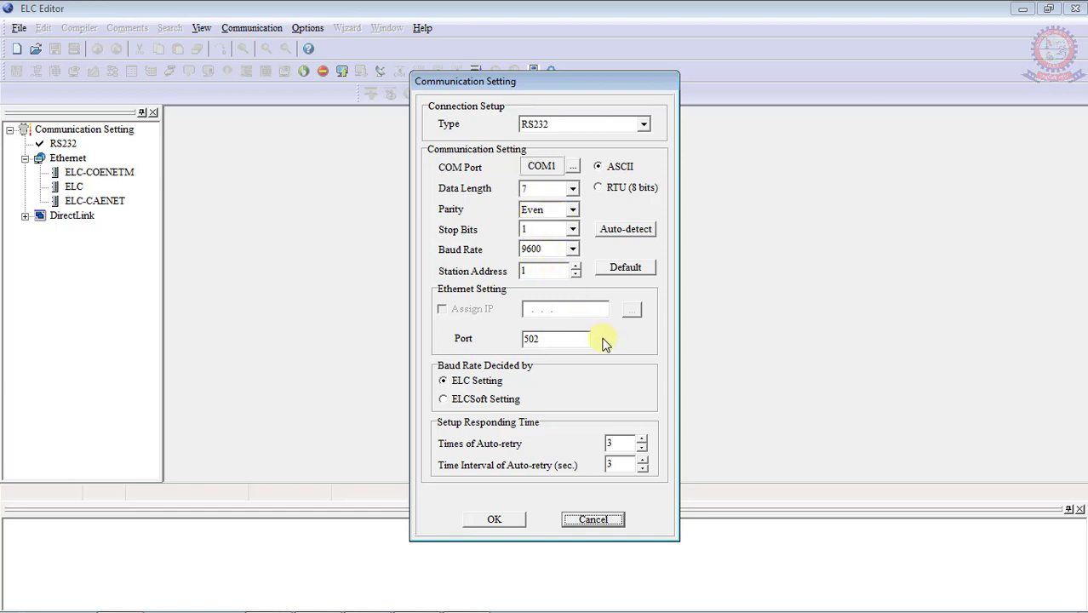
{"action": "left_click", "coordinate": [511, 521]}
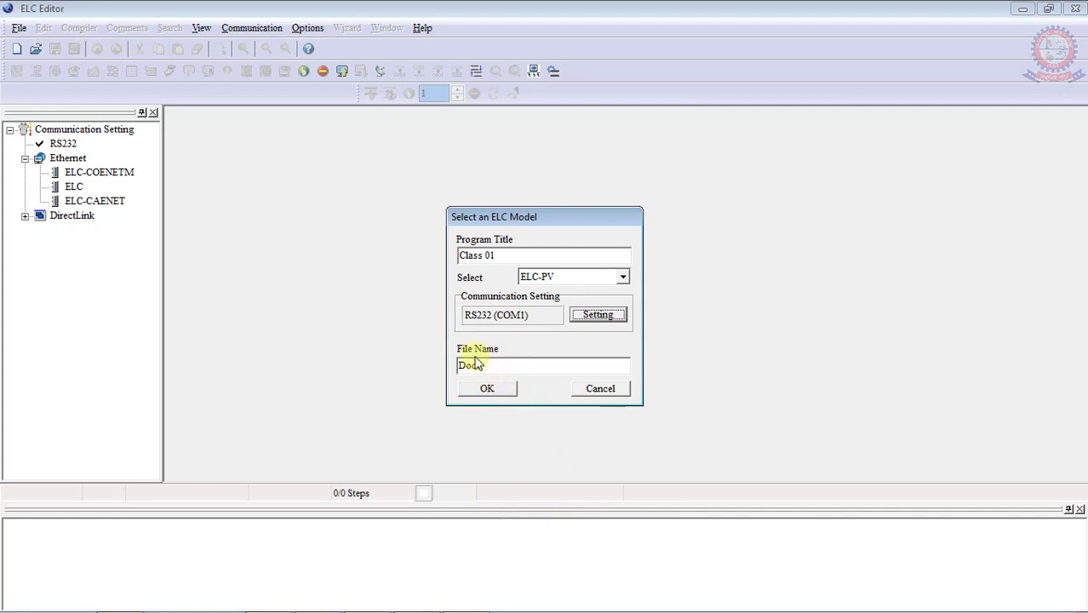
{"action": "left_click", "coordinate": [485, 392]}
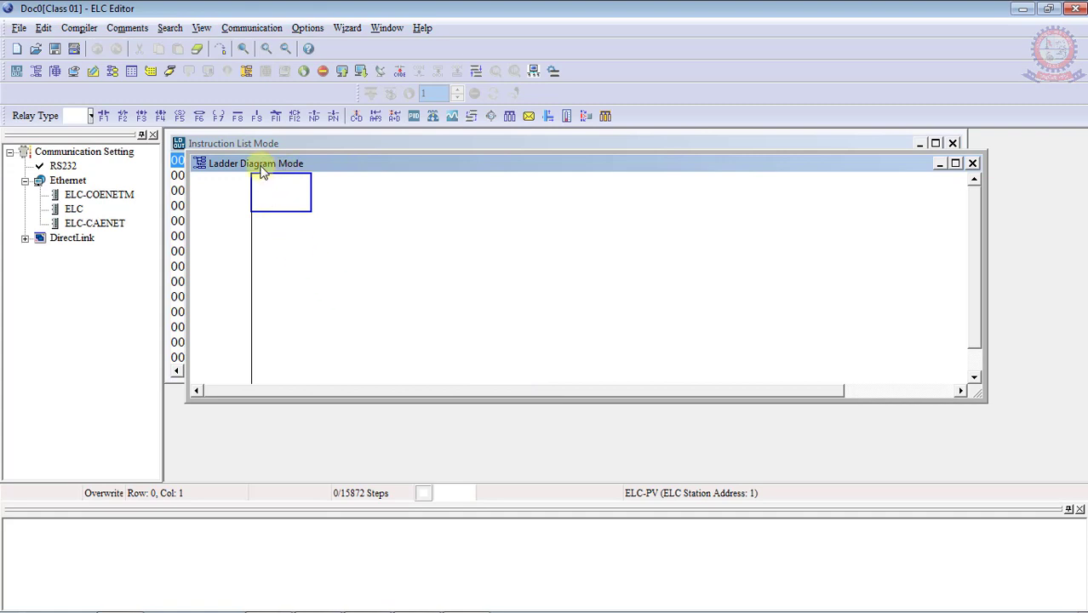
- Move the ladder diagram window aside and examine the rows of the instruction list
{"action": "left_click_drag", "start_coordinate": [262, 171], "coordinate": [313, 185]}
{"action": "left_click", "coordinate": [206, 142]}
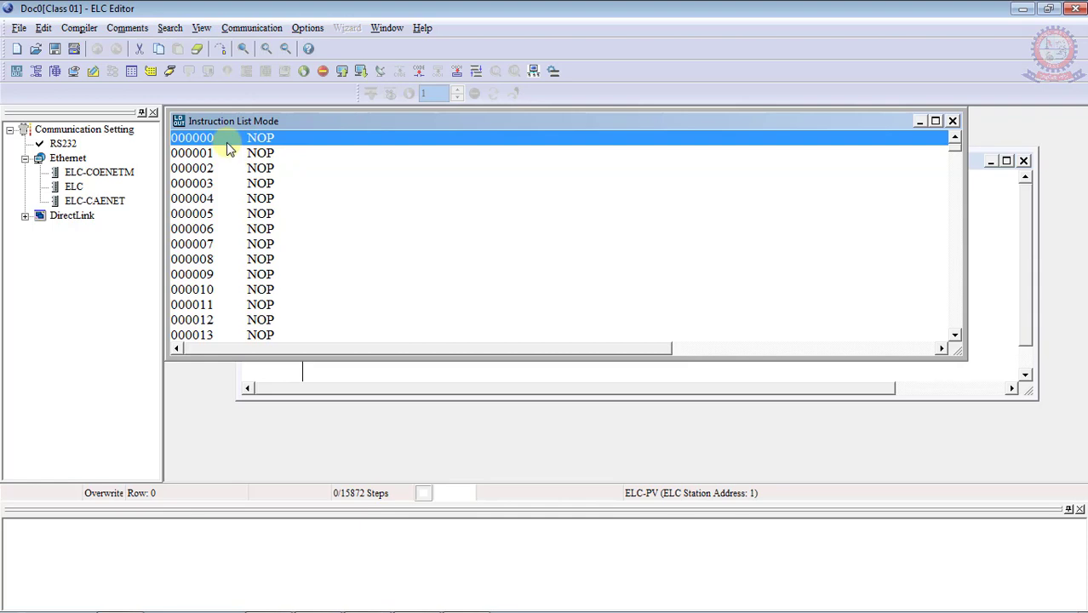
{"action": "left_click_drag", "start_coordinate": [229, 151], "coordinate": [221, 248]}
{"action": "left_click", "coordinate": [222, 290]}
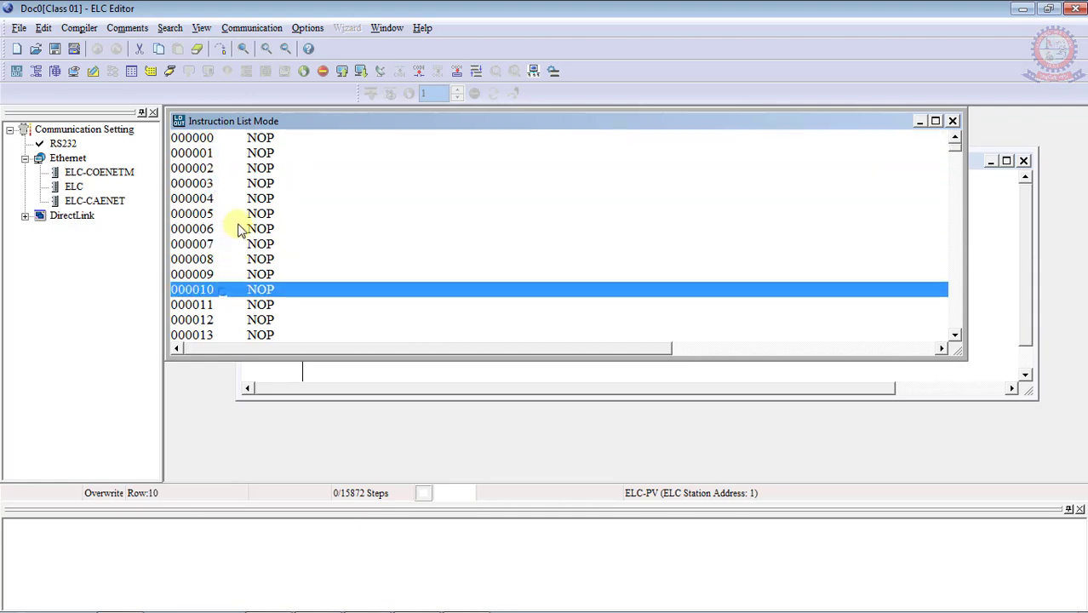
{"action": "left_click", "coordinate": [242, 201]}
- Bring the ladder diagram window back to the front and maximize it
{"action": "left_click", "coordinate": [977, 171]}
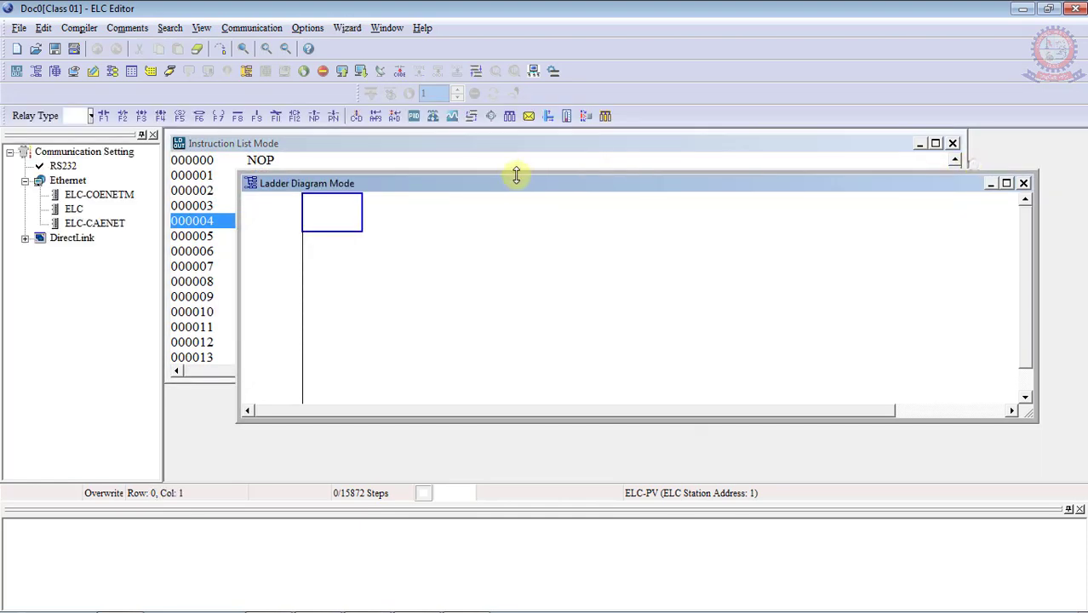
{"action": "left_click_drag", "start_coordinate": [515, 175], "coordinate": [475, 174]}
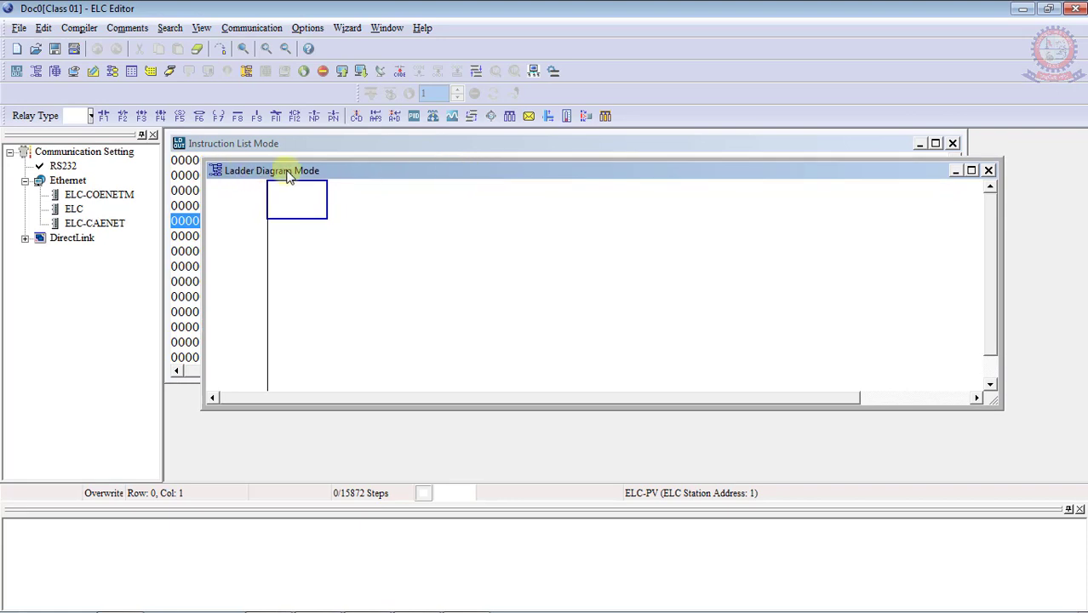
{"action": "left_click", "coordinate": [972, 171]}
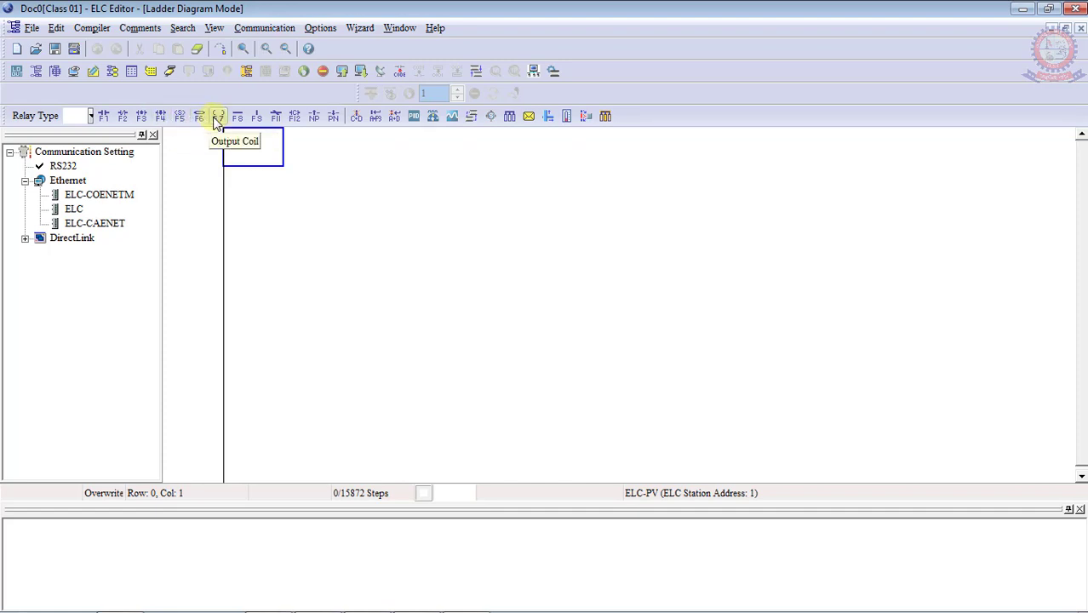
- Insert a normally open contact X0 with the comment Start at the beginning of the first rung
{"action": "left_click", "coordinate": [103, 116]}
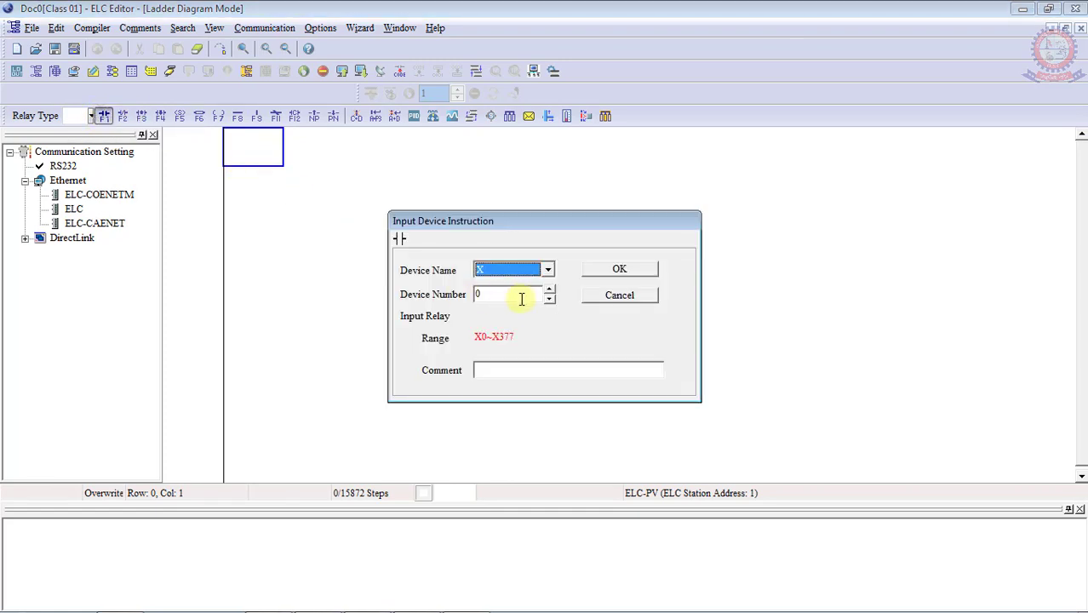
{"action": "left_click", "coordinate": [521, 297]}
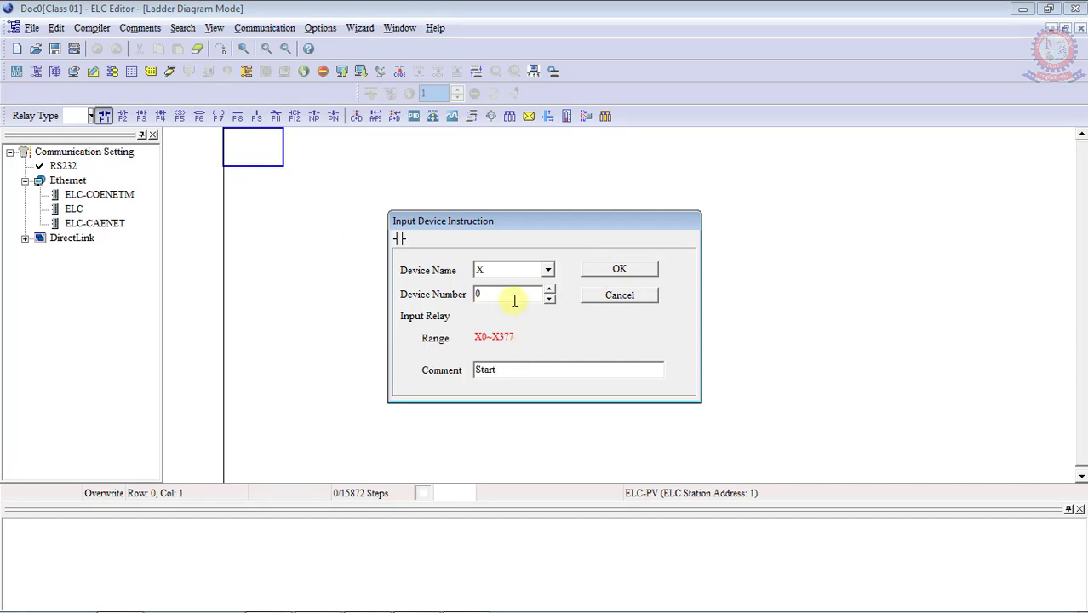
{"action": "left_click", "coordinate": [619, 269]}
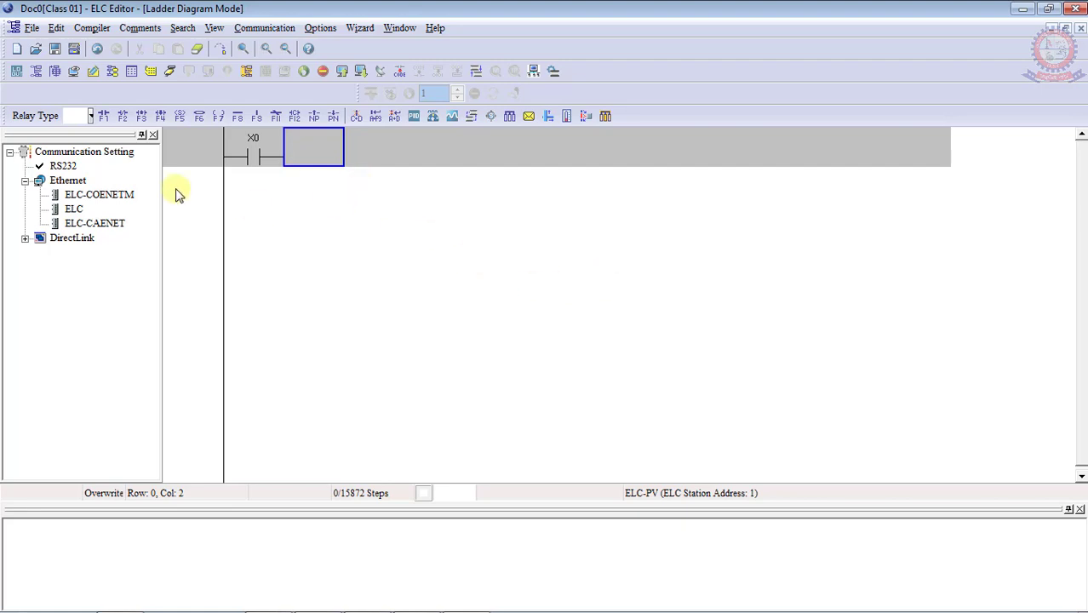
- Add a normally closed contact X1 after X0 and finish the rung with output coil Y0
{"action": "left_click", "coordinate": [124, 116]}
{"action": "key", "text": "Tab"}
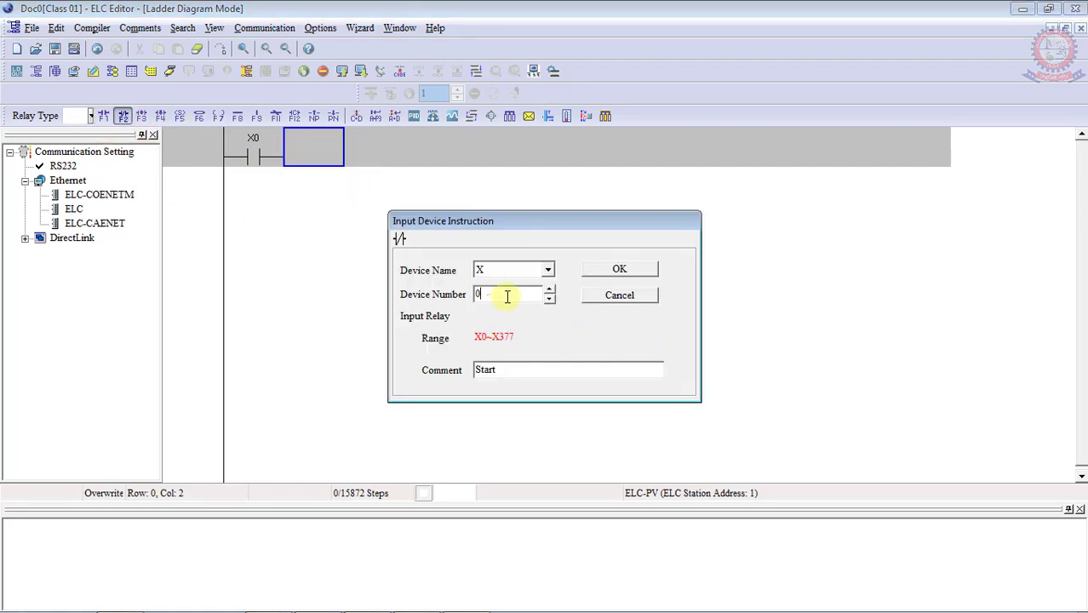
{"action": "type", "text": "1"}
{"action": "left_click", "coordinate": [630, 269]}
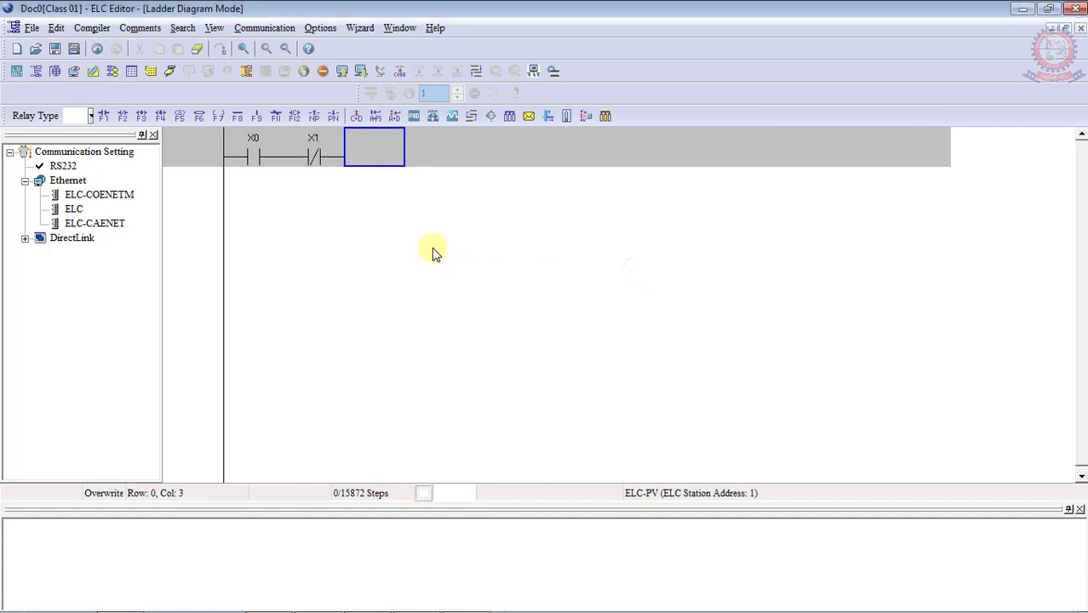
{"action": "left_click", "coordinate": [218, 116]}
{"action": "left_click", "coordinate": [619, 269]}
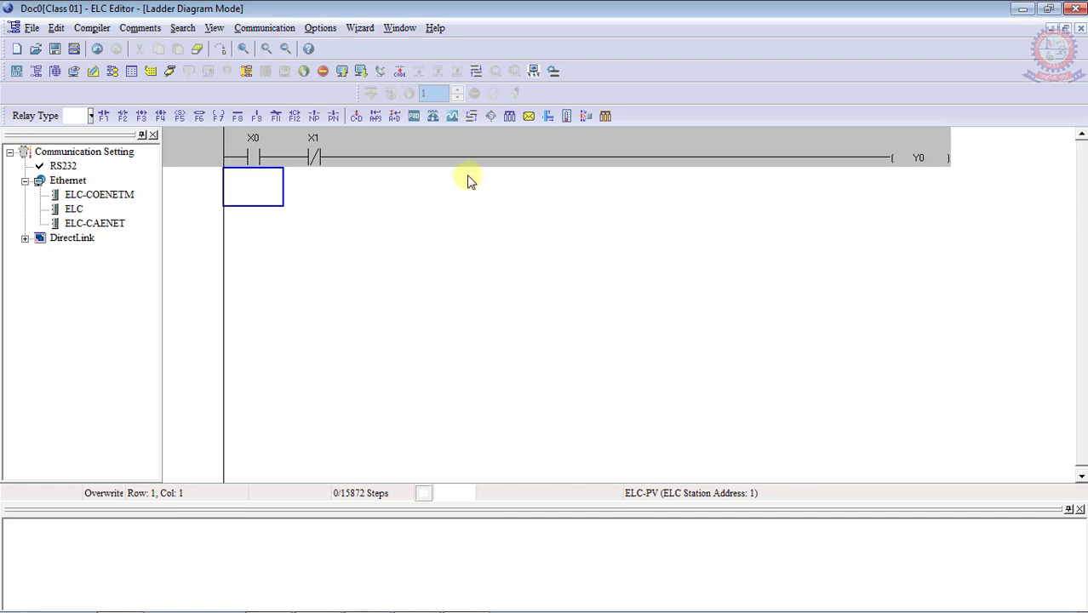
- Insert a normally open contact for device Y0 on the row directly below contact X0
{"action": "left_click", "coordinate": [106, 117]}
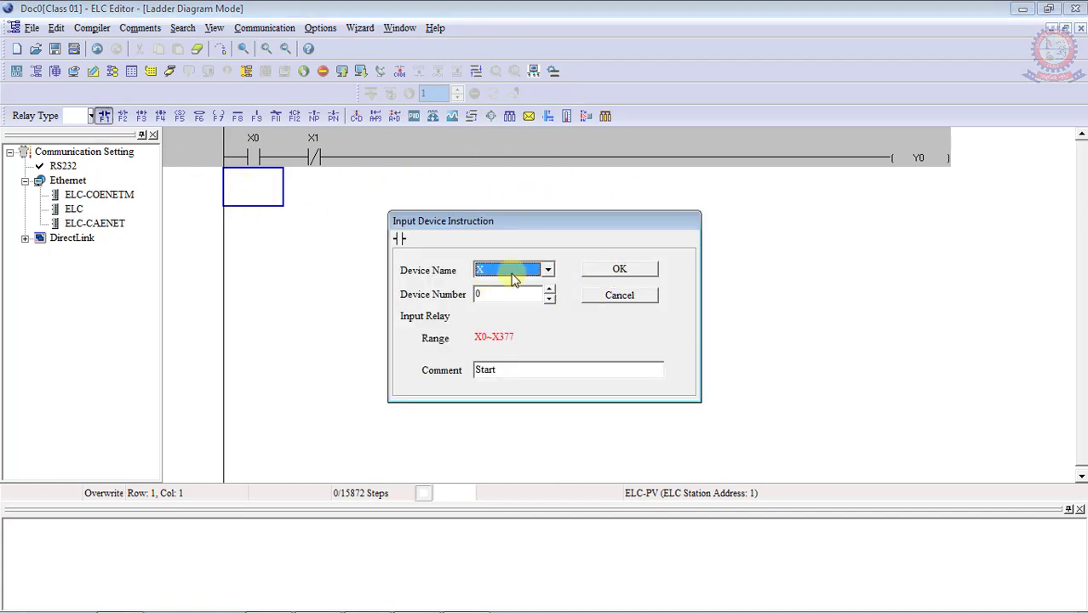
{"action": "left_click", "coordinate": [548, 269]}
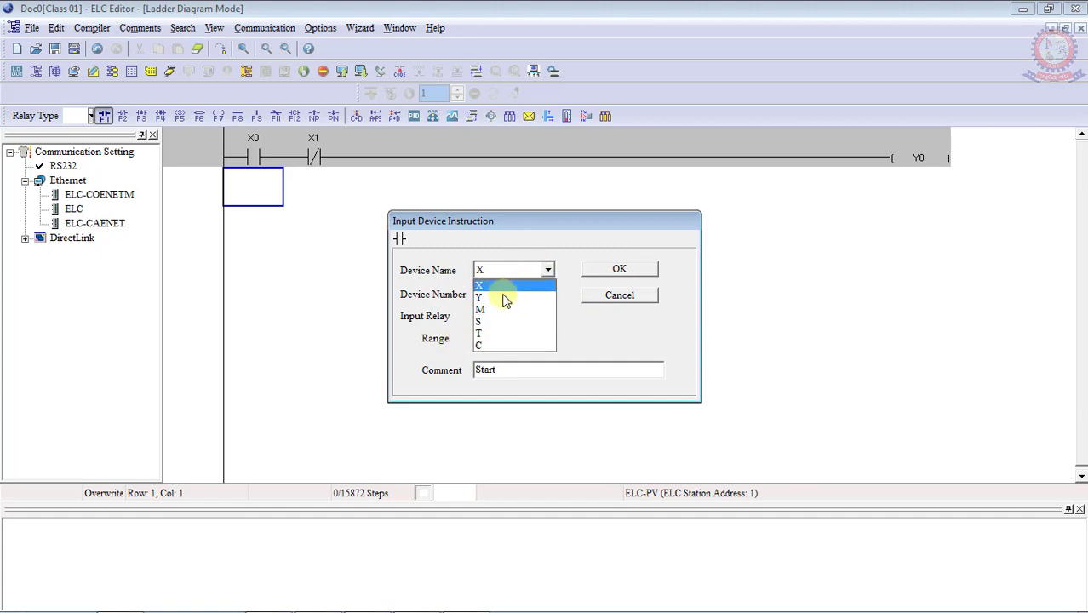
{"action": "left_click", "coordinate": [502, 298]}
{"action": "left_click", "coordinate": [622, 269]}
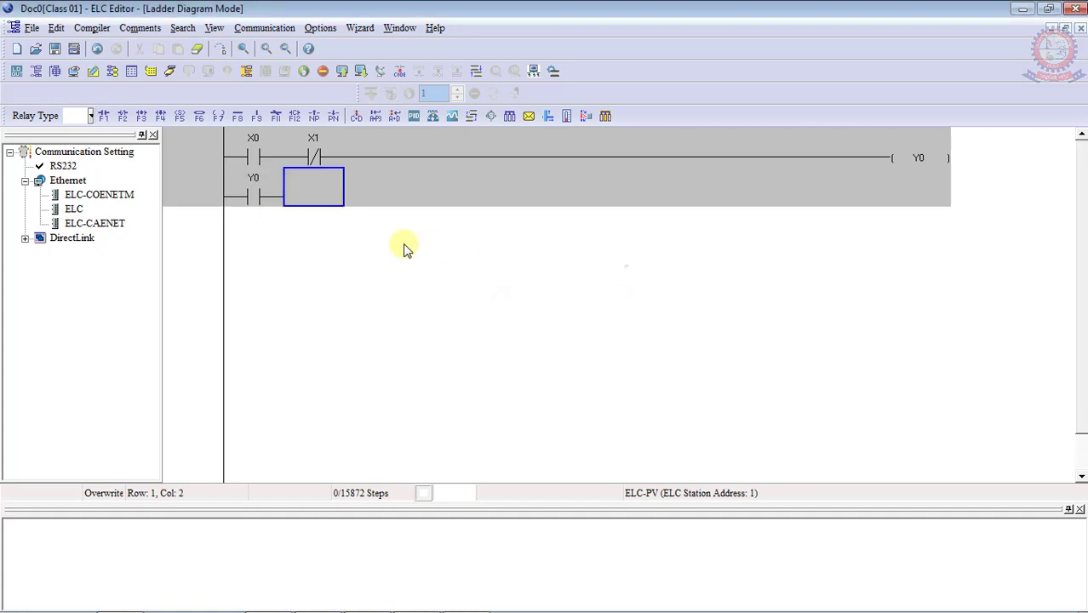
- Connect the Y0 contact branch in parallel with X0 using a vertical line before contact X1
{"action": "left_click", "coordinate": [311, 158]}
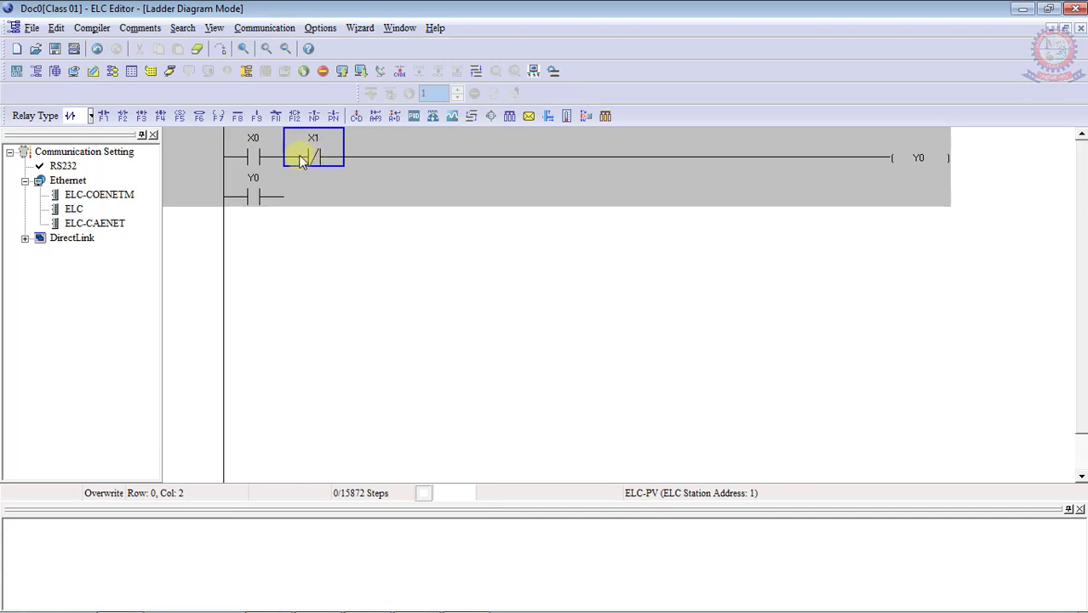
{"action": "left_click", "coordinate": [262, 118]}
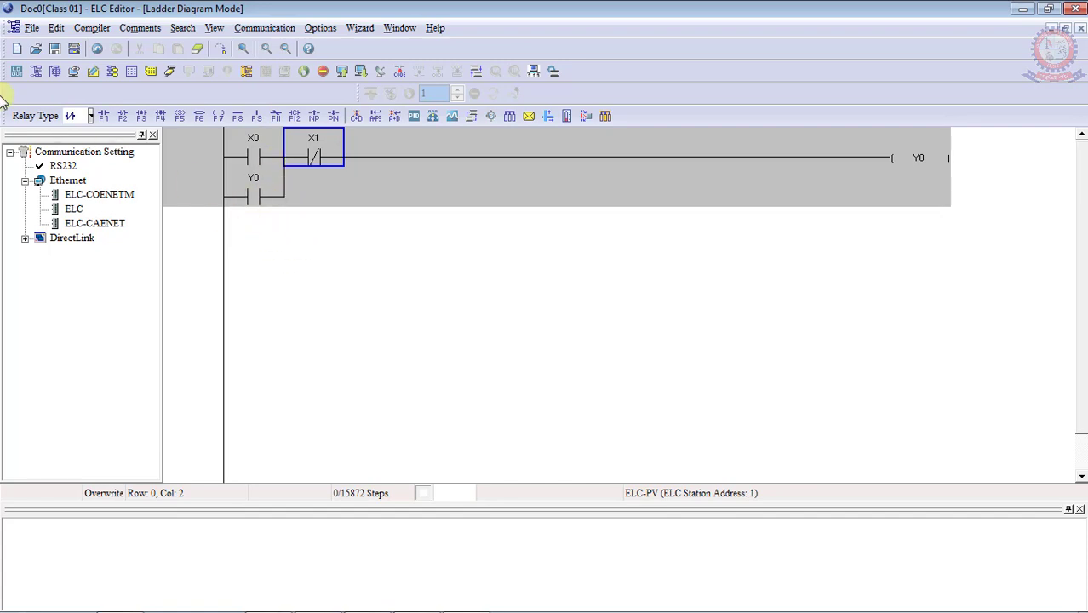
{"action": "left_click", "coordinate": [265, 211]}
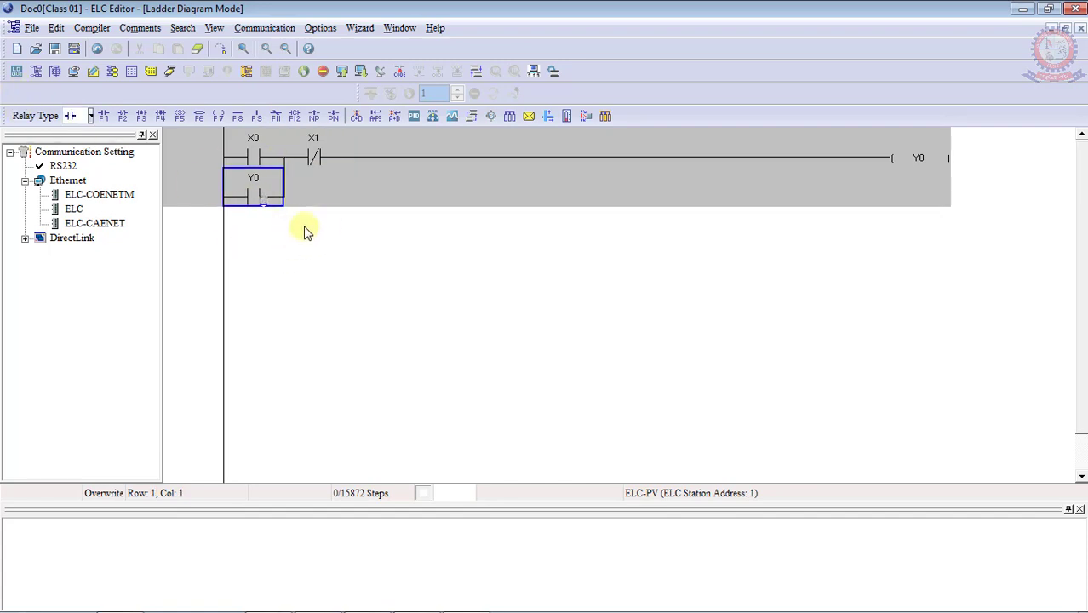
{"action": "left_click", "coordinate": [366, 198]}
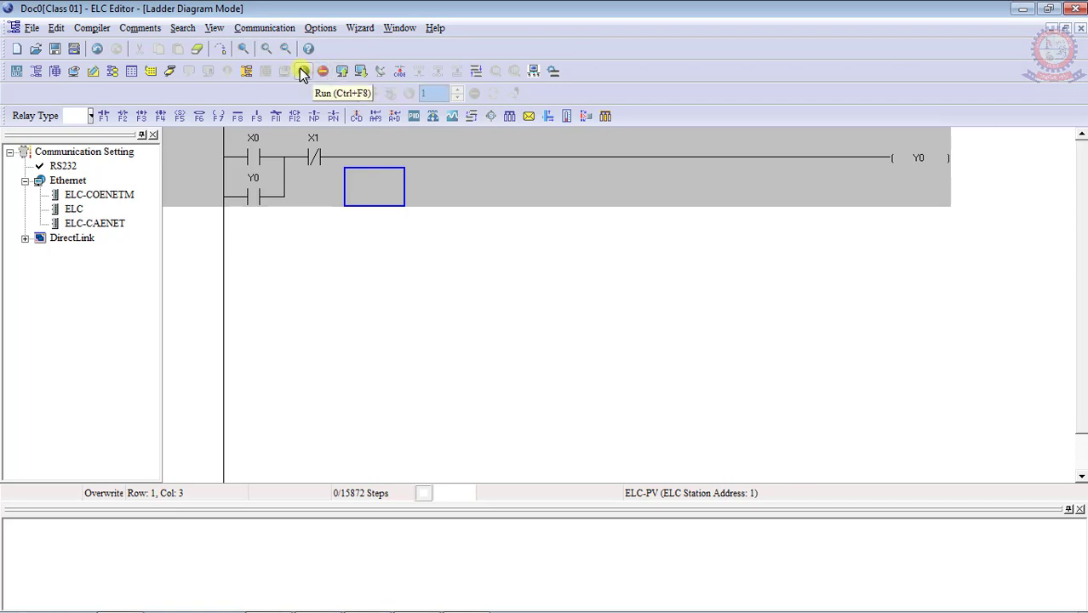
- Turn on the simulator and download the ladder program to the simulated ELC-PV controller
{"action": "left_click", "coordinate": [554, 72]}
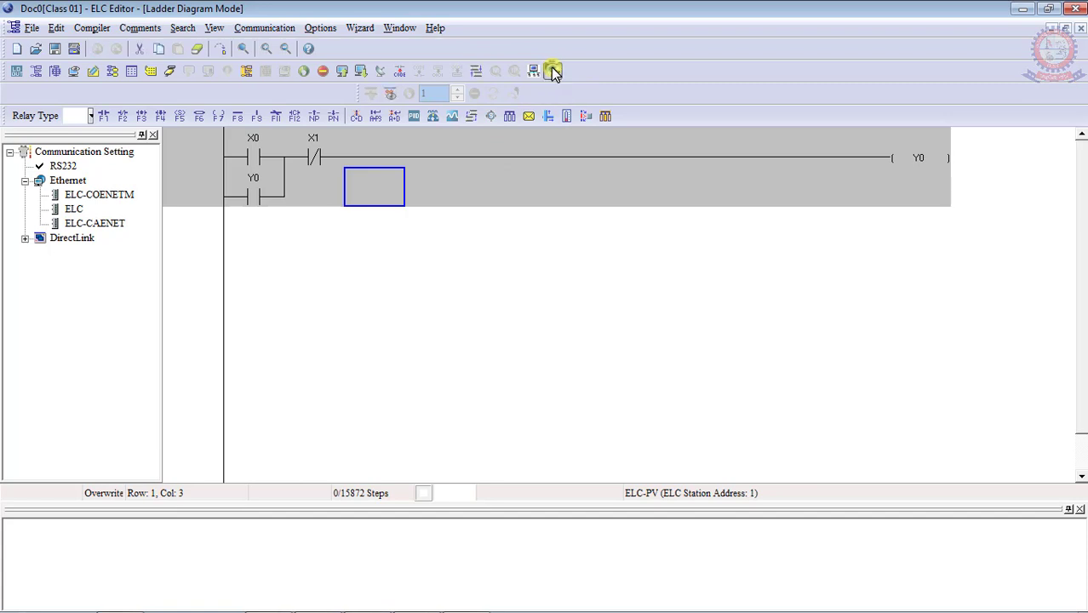
{"action": "left_click", "coordinate": [361, 72]}
{"action": "left_click", "coordinate": [600, 239]}
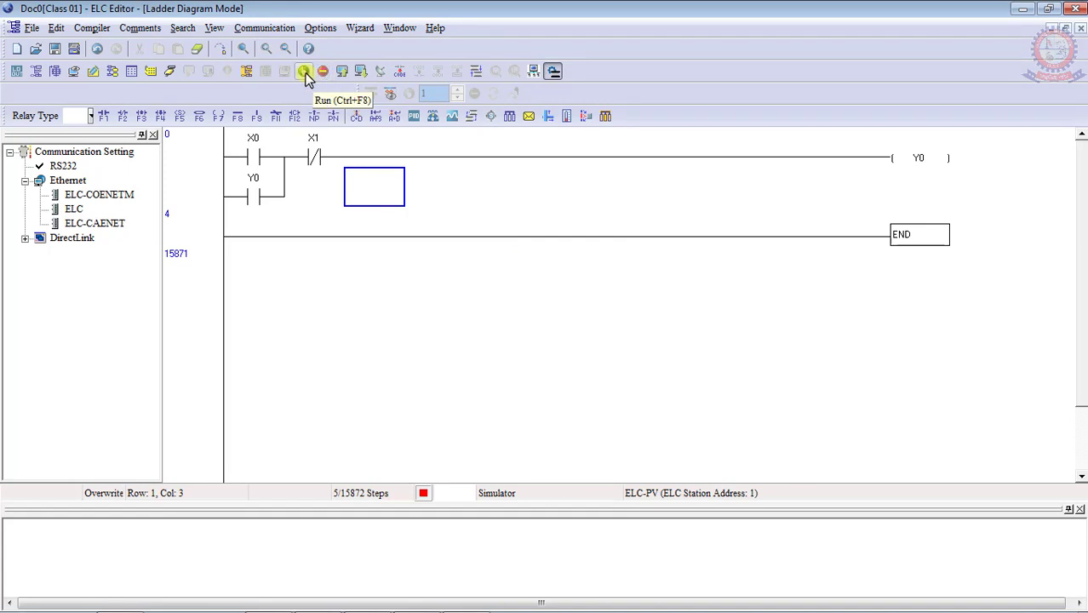
- Set the simulated PLC to run and start monitoring the ladder diagram
{"action": "left_click", "coordinate": [305, 73]}
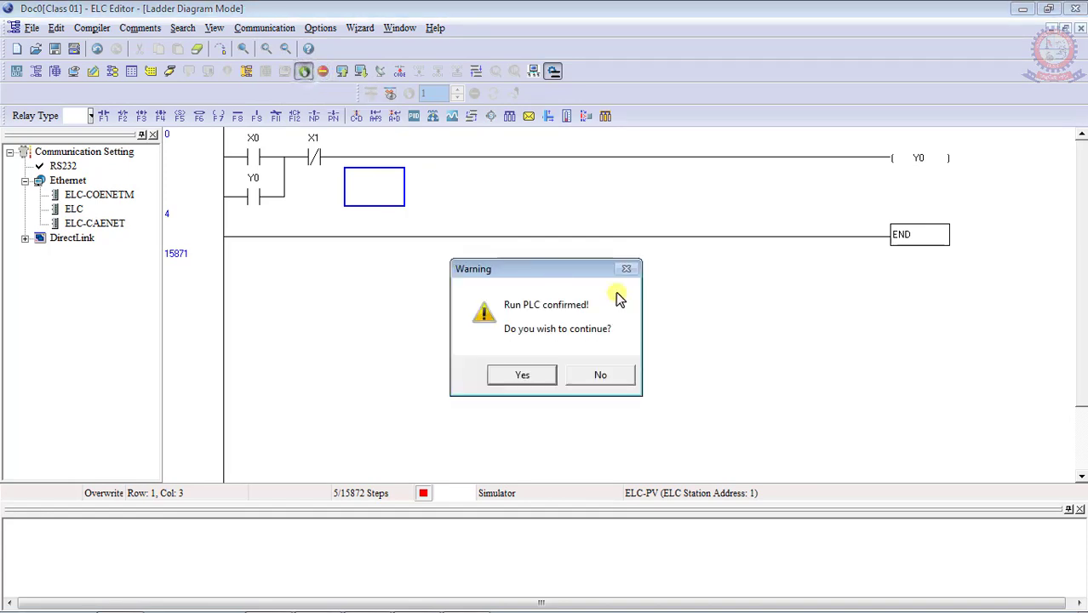
{"action": "left_click", "coordinate": [523, 375]}
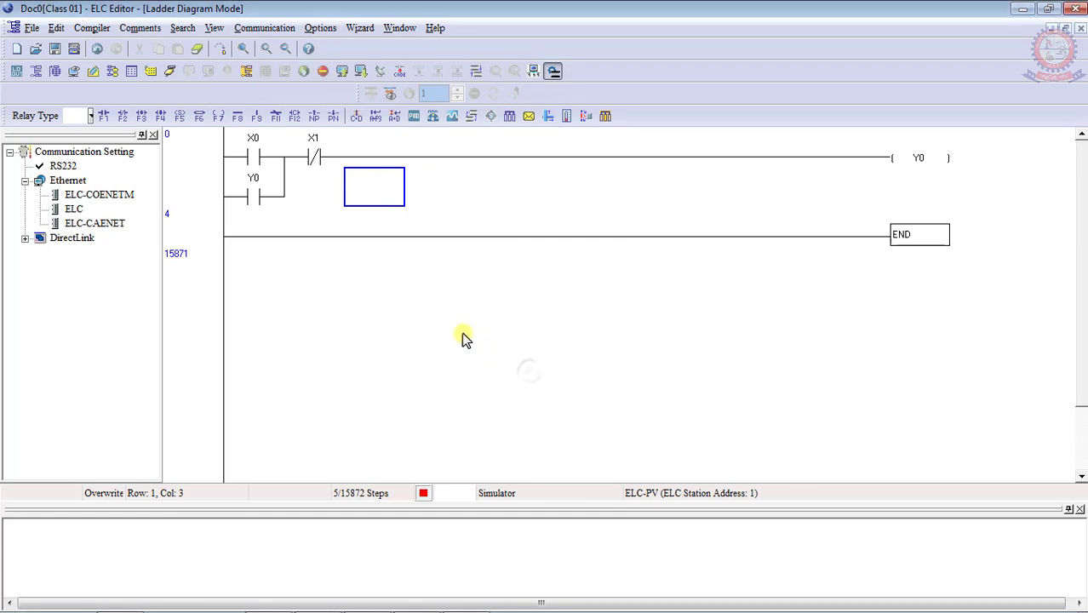
{"action": "left_click", "coordinate": [167, 73]}
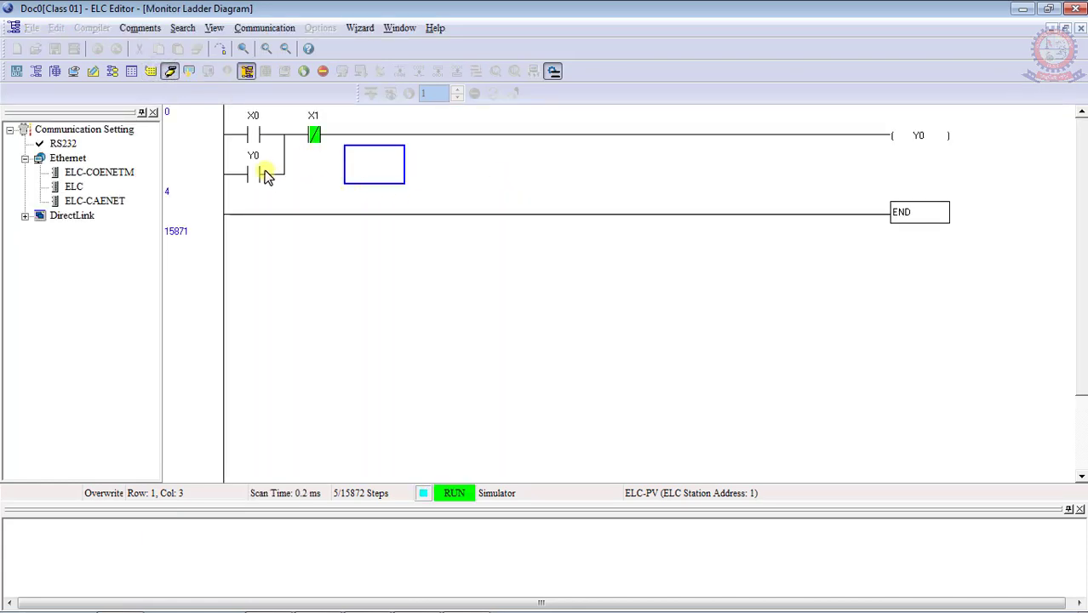
- Select the X0 contact in the monitored ladder diagram
{"action": "left_click", "coordinate": [253, 136]}
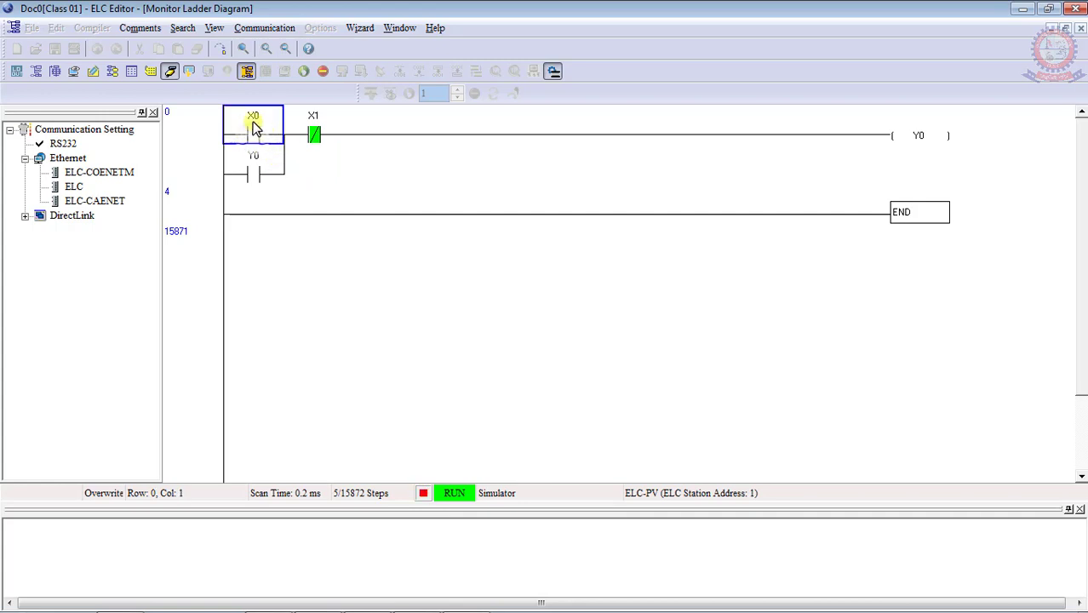